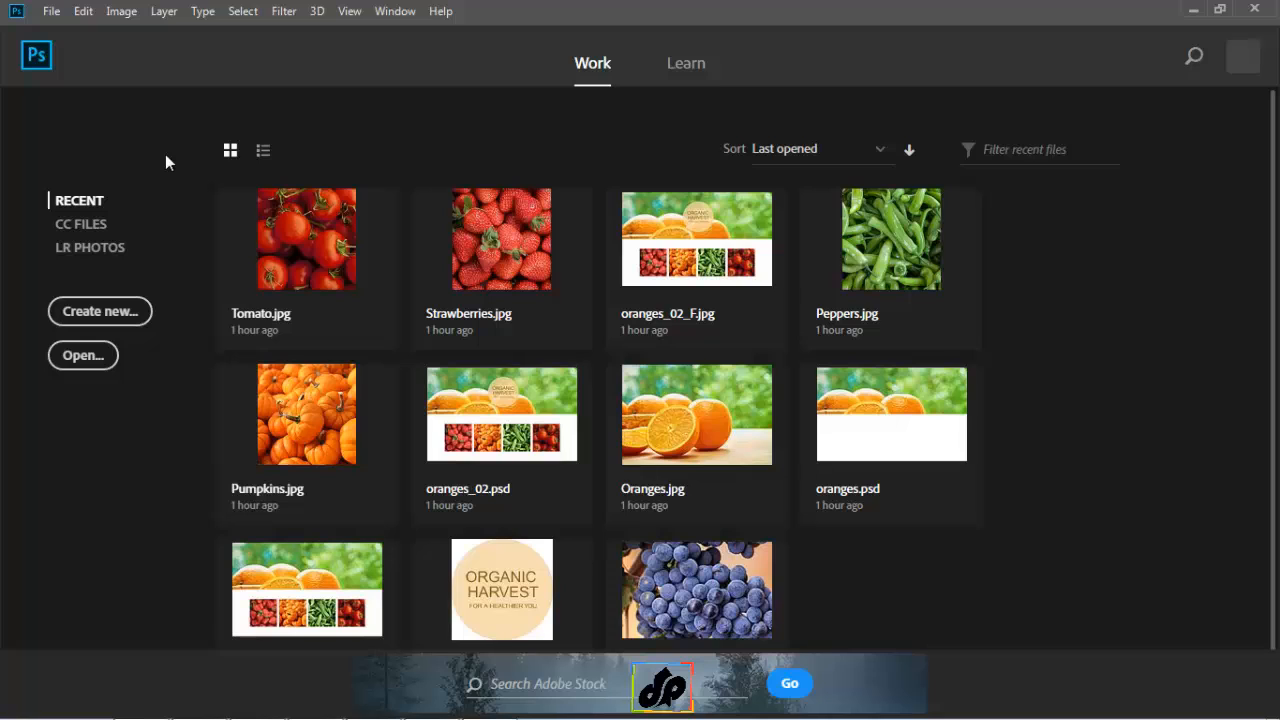
Create a document from the 7 x 5 in, 300 ppi Default Photoshop Size preset and switch to Full Screen Mode with Menu Bar.
left_click(110, 311)
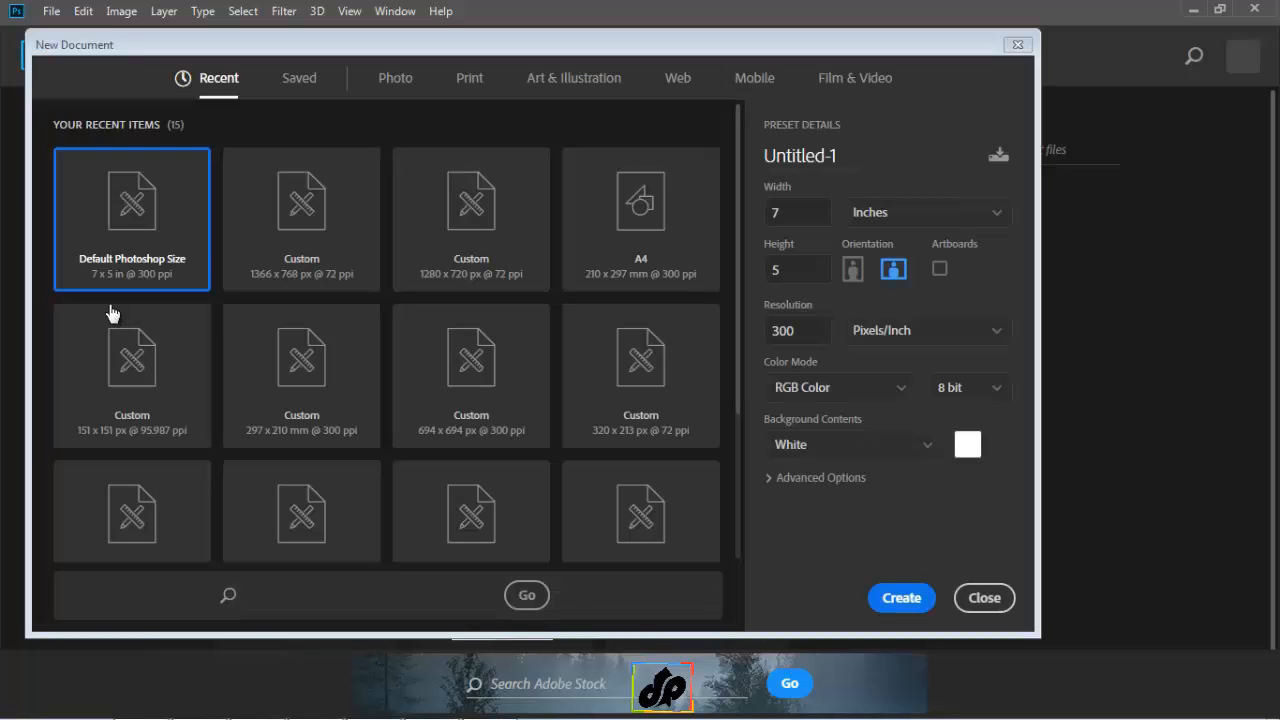
left_click(394, 80)
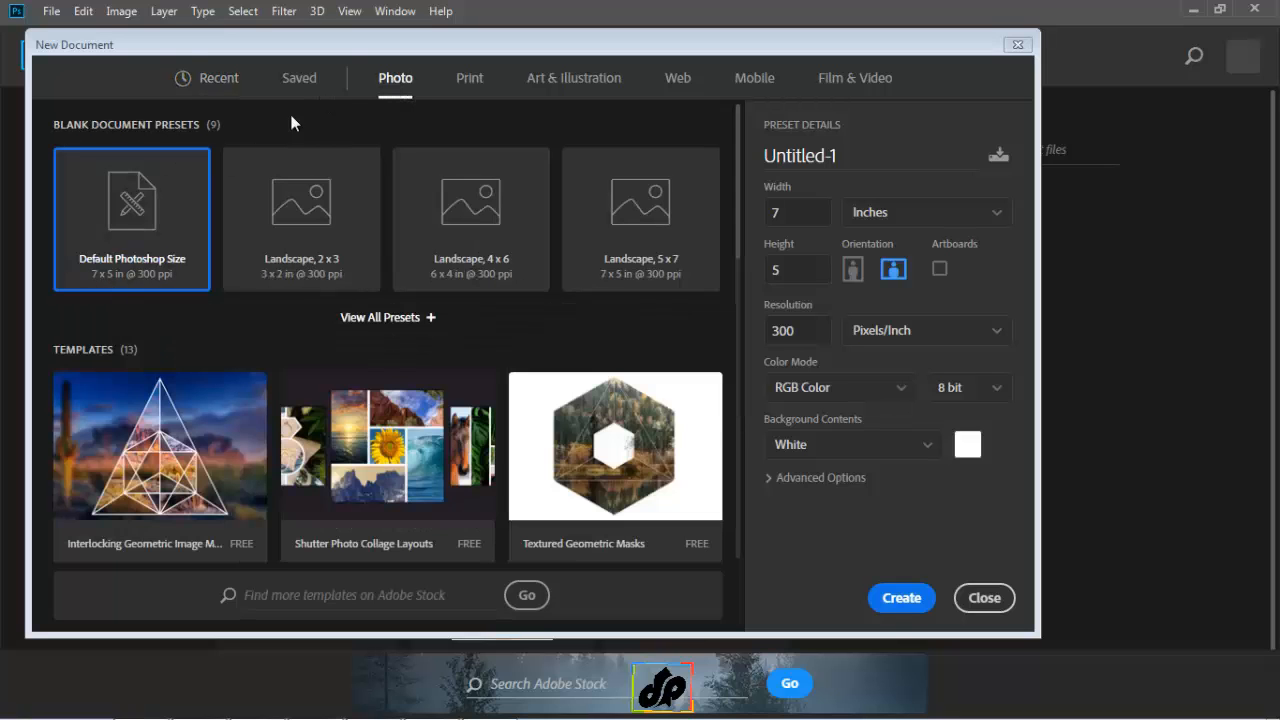
double_click(132, 196)
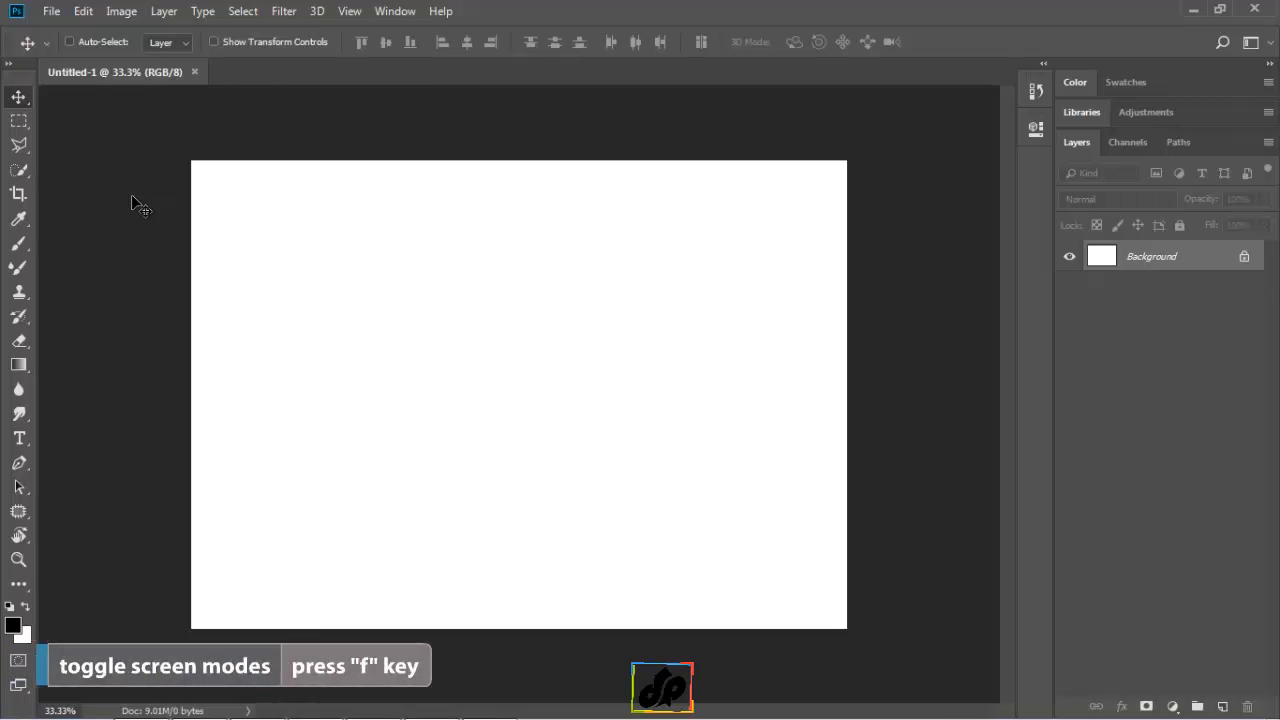
key("f")
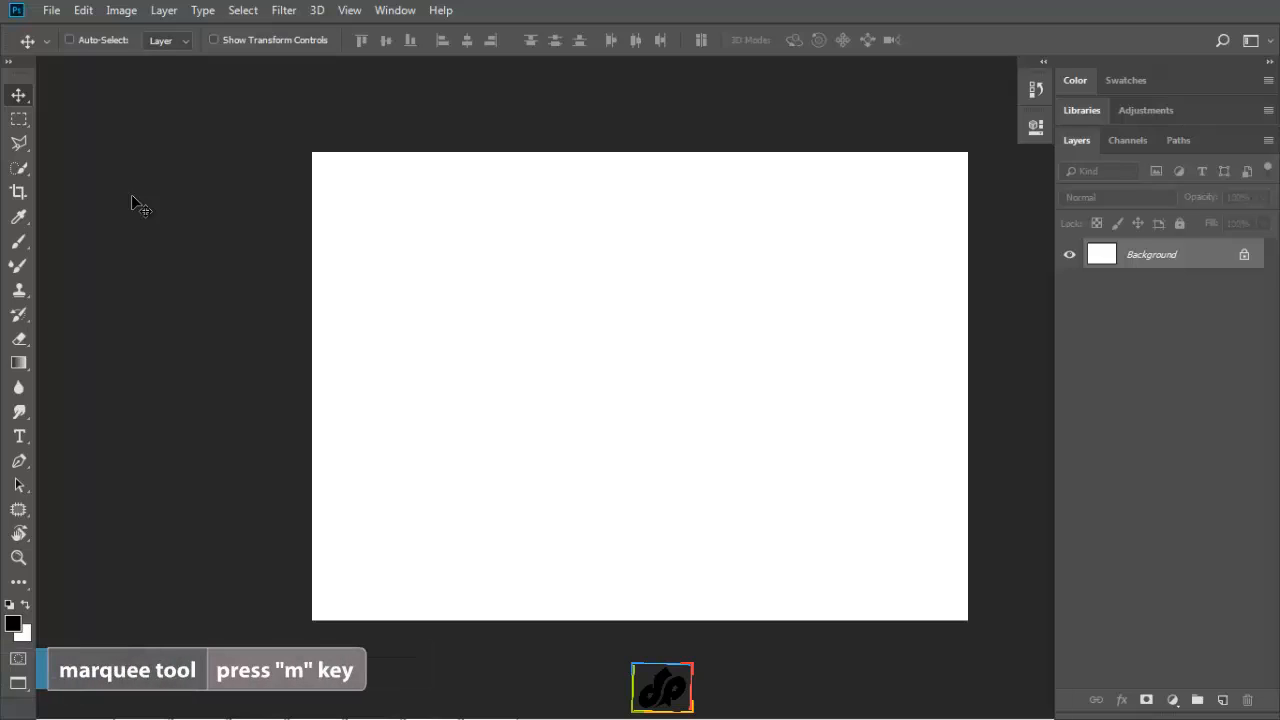
Activate the Rectangular Marquee Tool.
key("m")
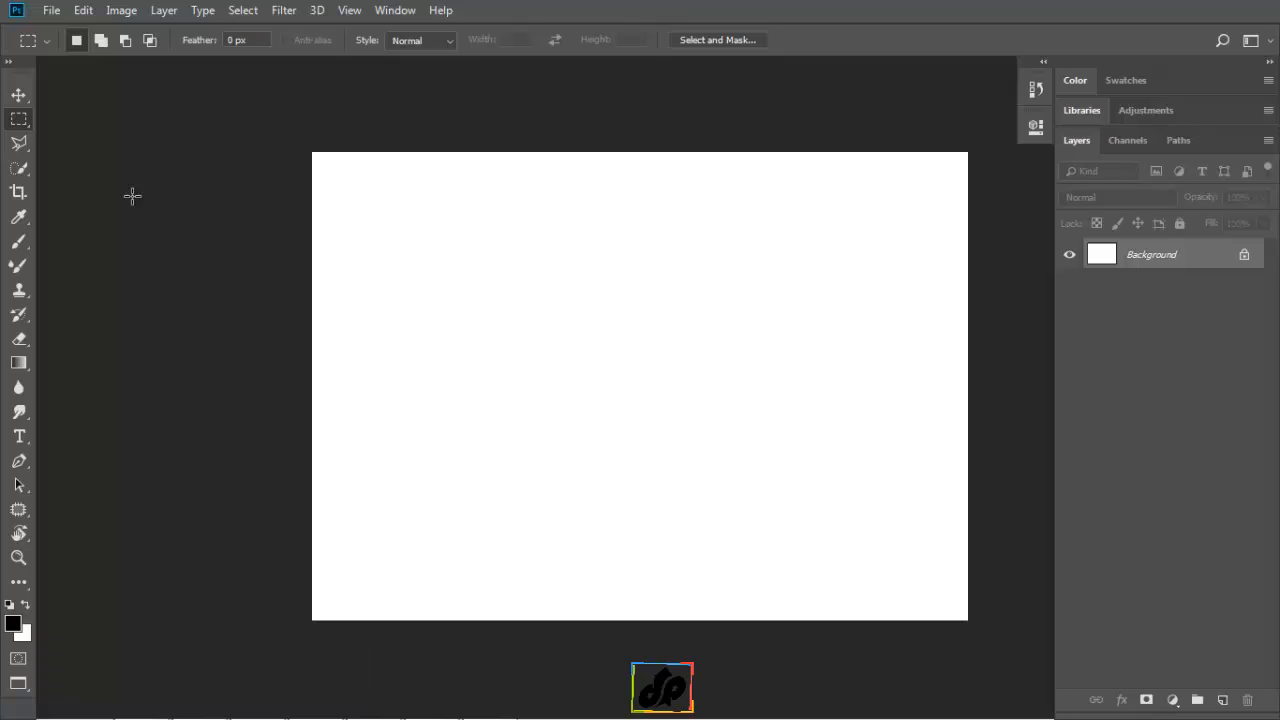
right_click(24, 127)
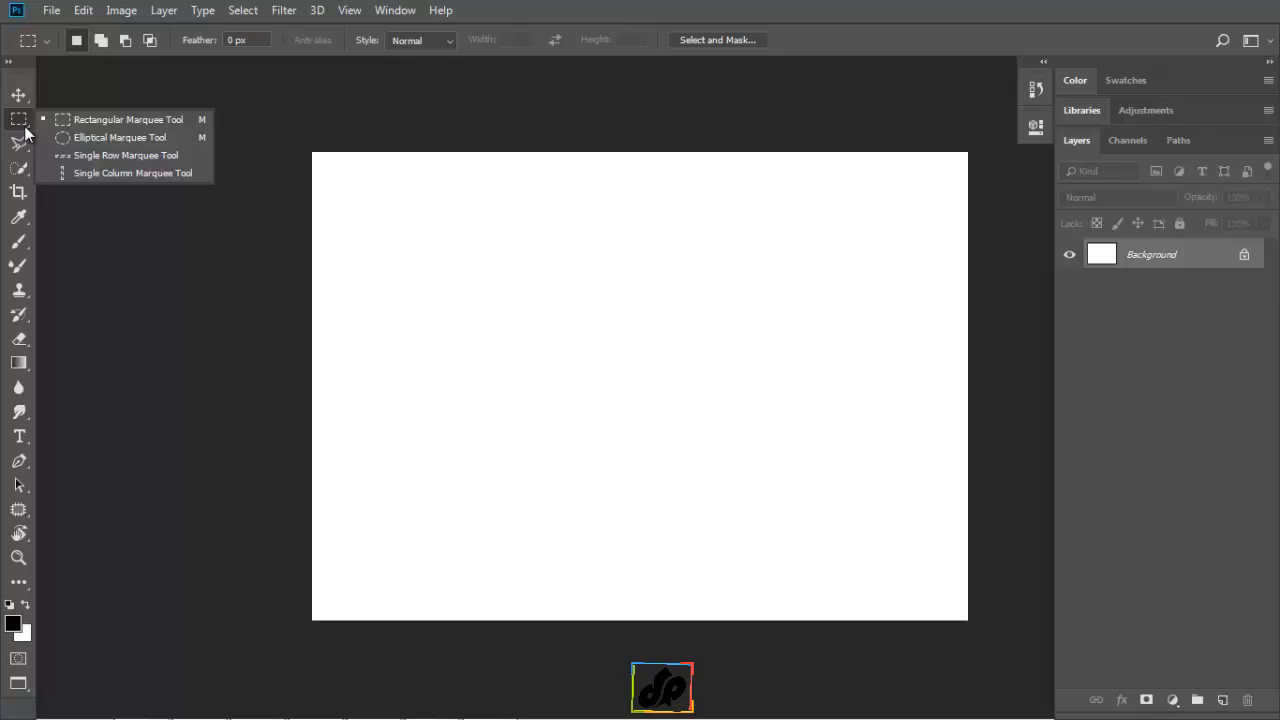
left_click(93, 120)
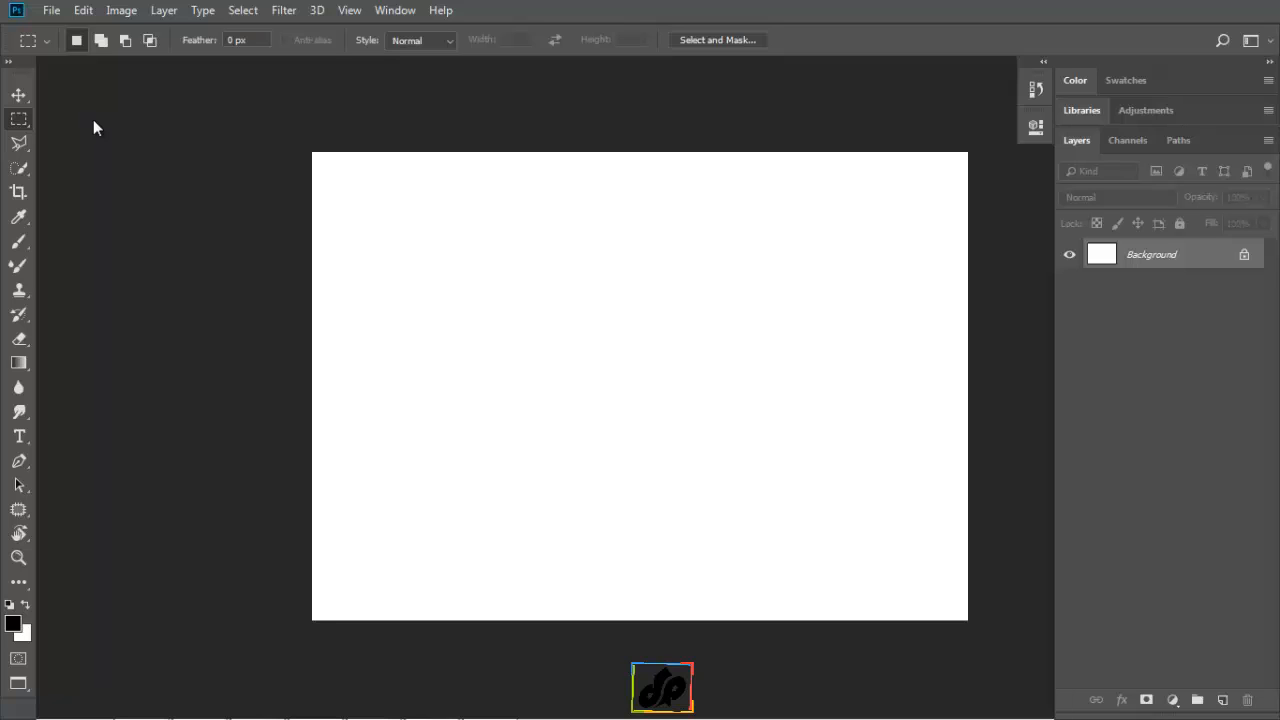
Try a square selection in the upper-left part of the canvas, shift it slightly, and deselect it.
left_click_drag(371, 212, 620, 412)
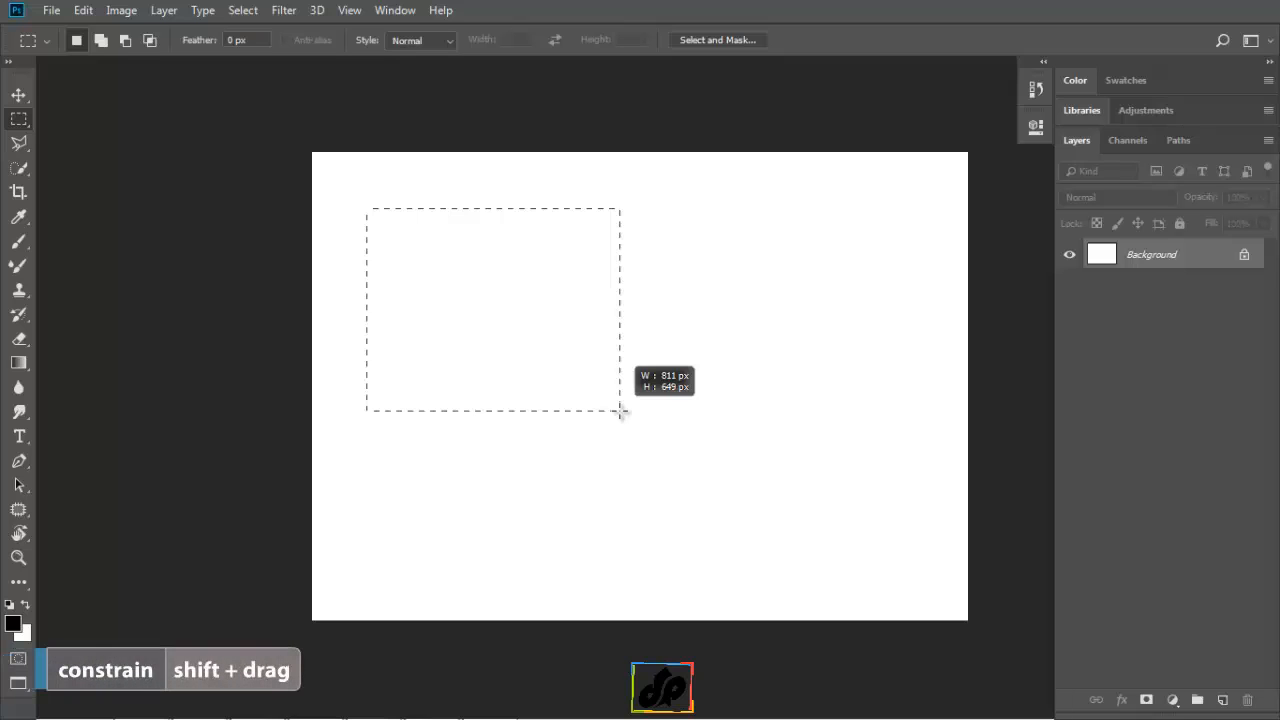
left_click_drag(620, 411, 700, 472)
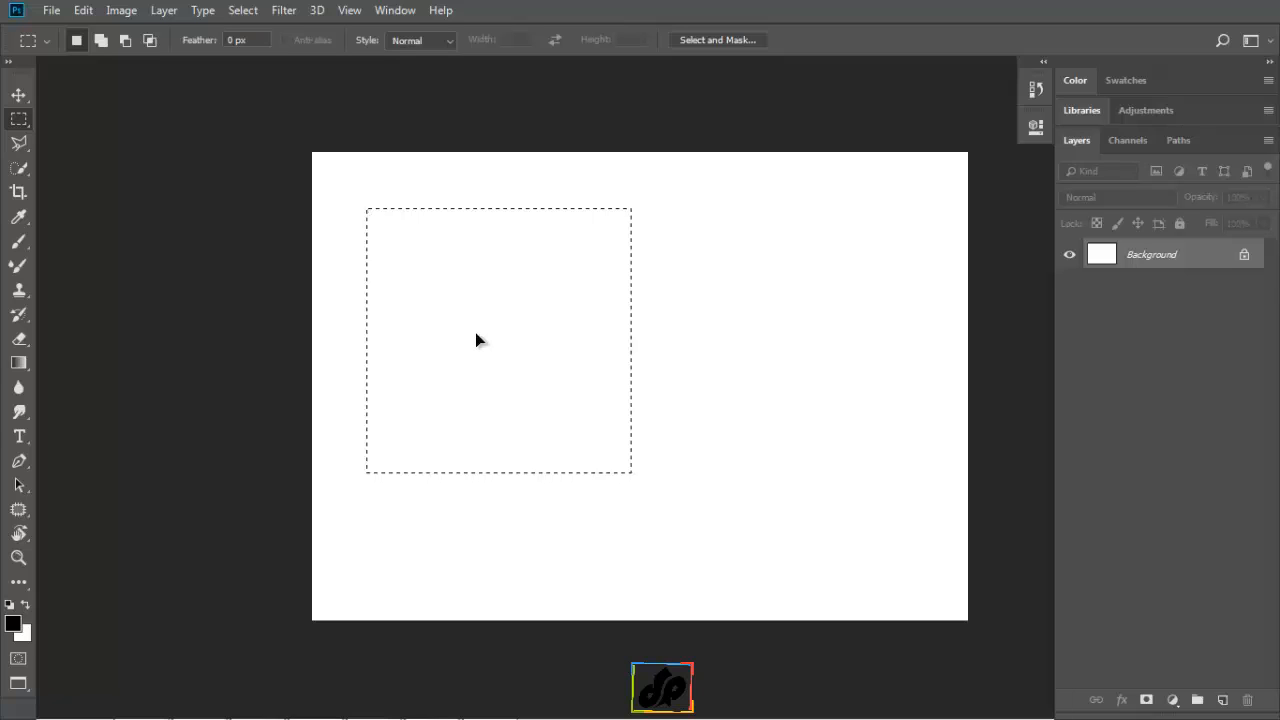
mouse_move(476, 334)
left_mouse_down()
mouse_move(579, 288)
mouse_move(691, 323)
mouse_move(642, 405)
mouse_move(494, 342)
left_mouse_up()
left_click(700, 325)
Select a wide rectangle in the canvas's lower right and add a narrow rectangle extending upward from its upper-right corner.
left_click_drag(540, 321, 910, 560)
key("shift")
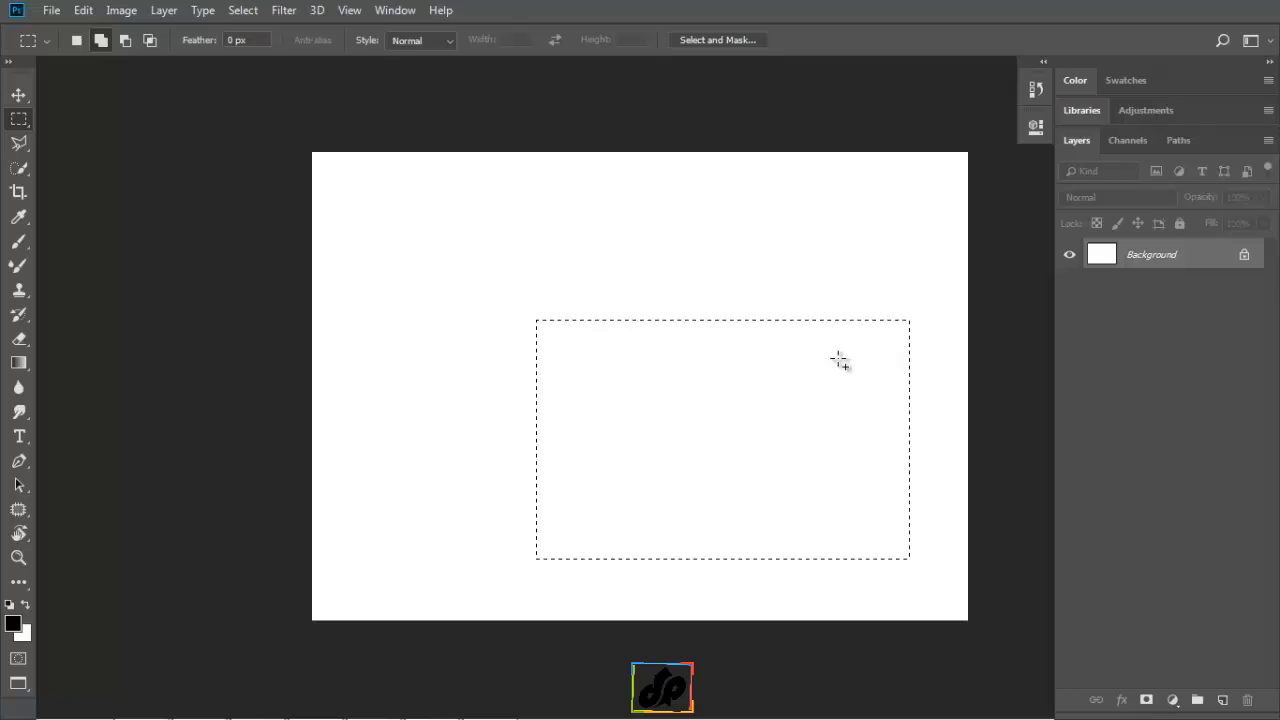
left_click_drag(887, 350, 909, 243)
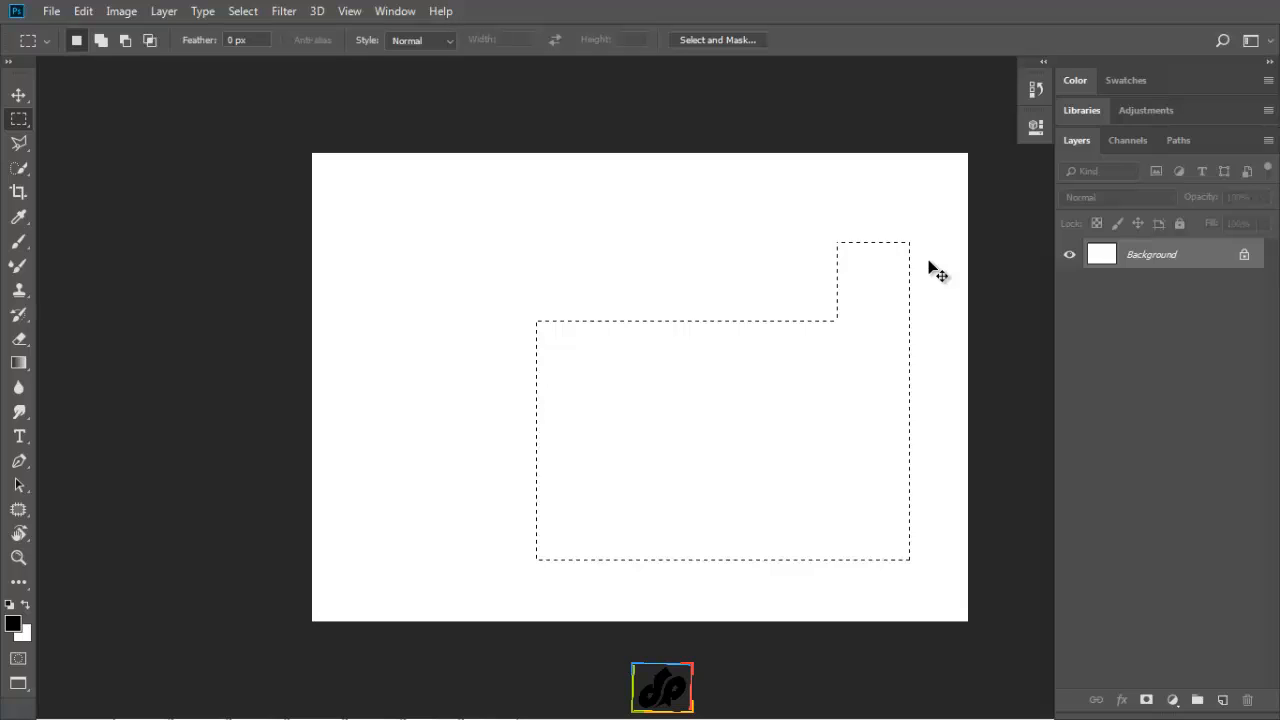
key("ctrl+z")
key("shift")
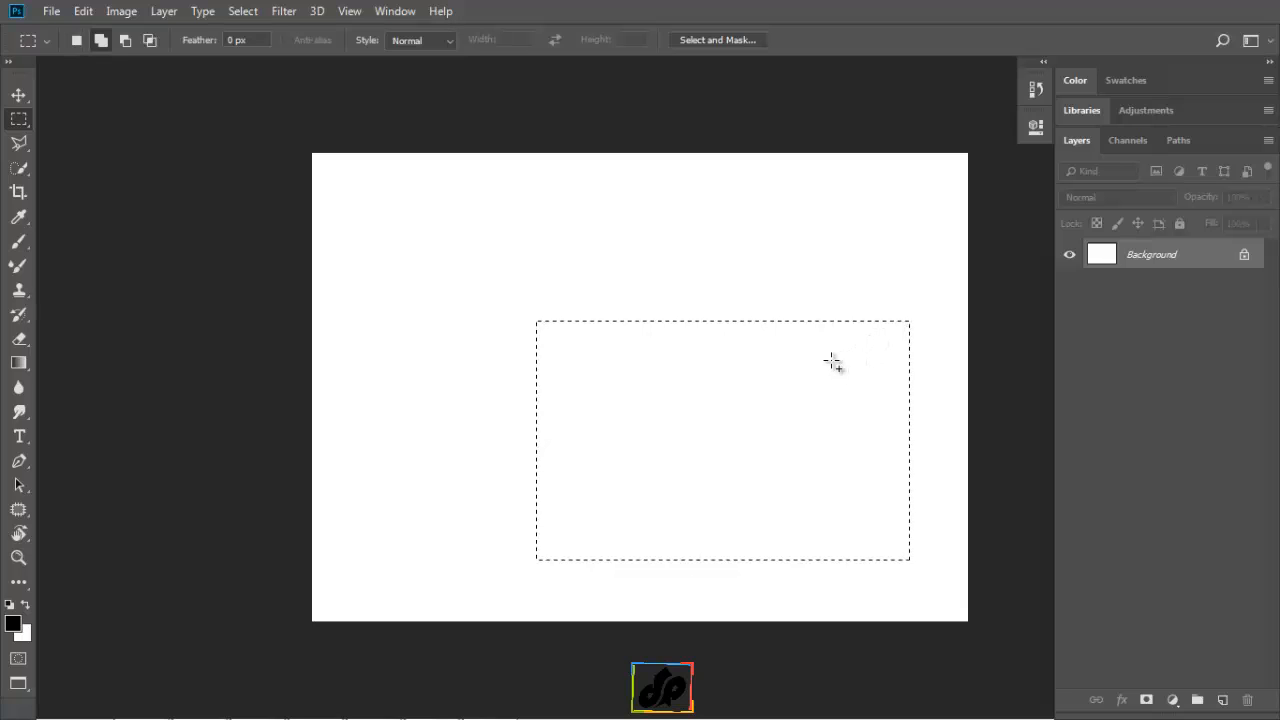
left_click_drag(836, 362, 910, 272)
left_click_drag(914, 264, 910, 225)
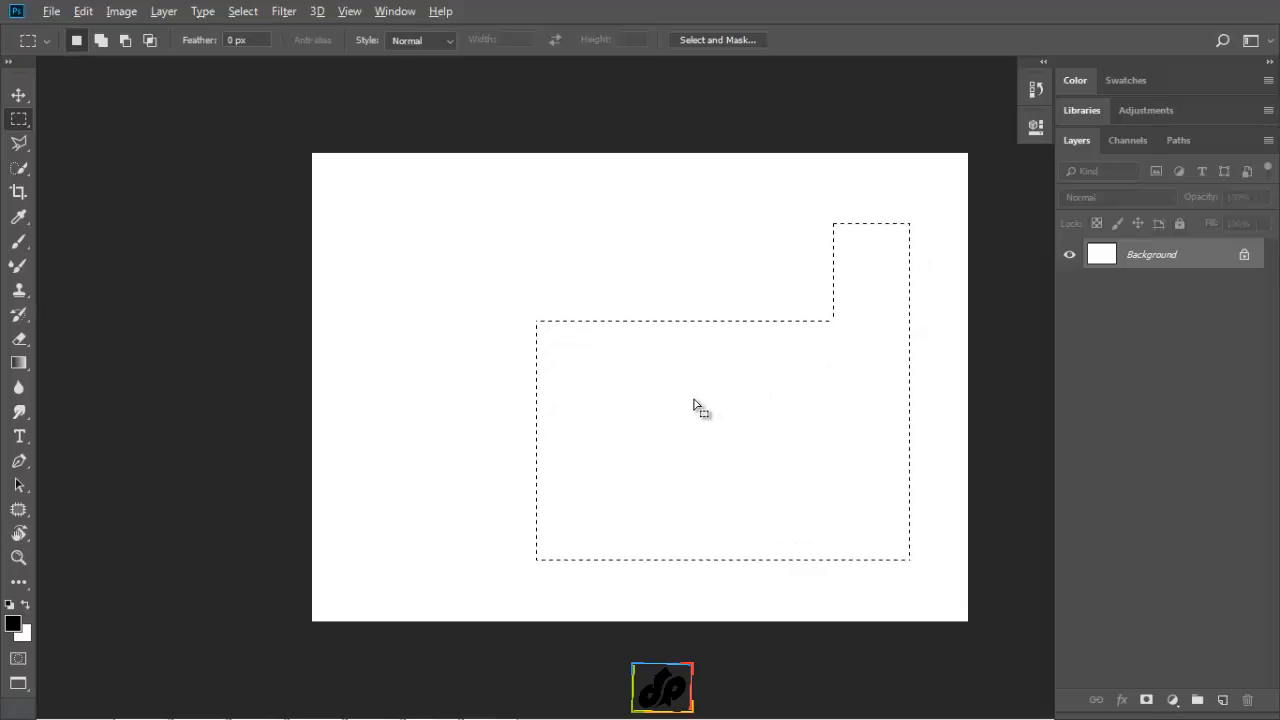
Subtract an inner rectangle and a tall notch at the lower left from the selection, and preview the shape in Quick Mask mode.
key("alt")
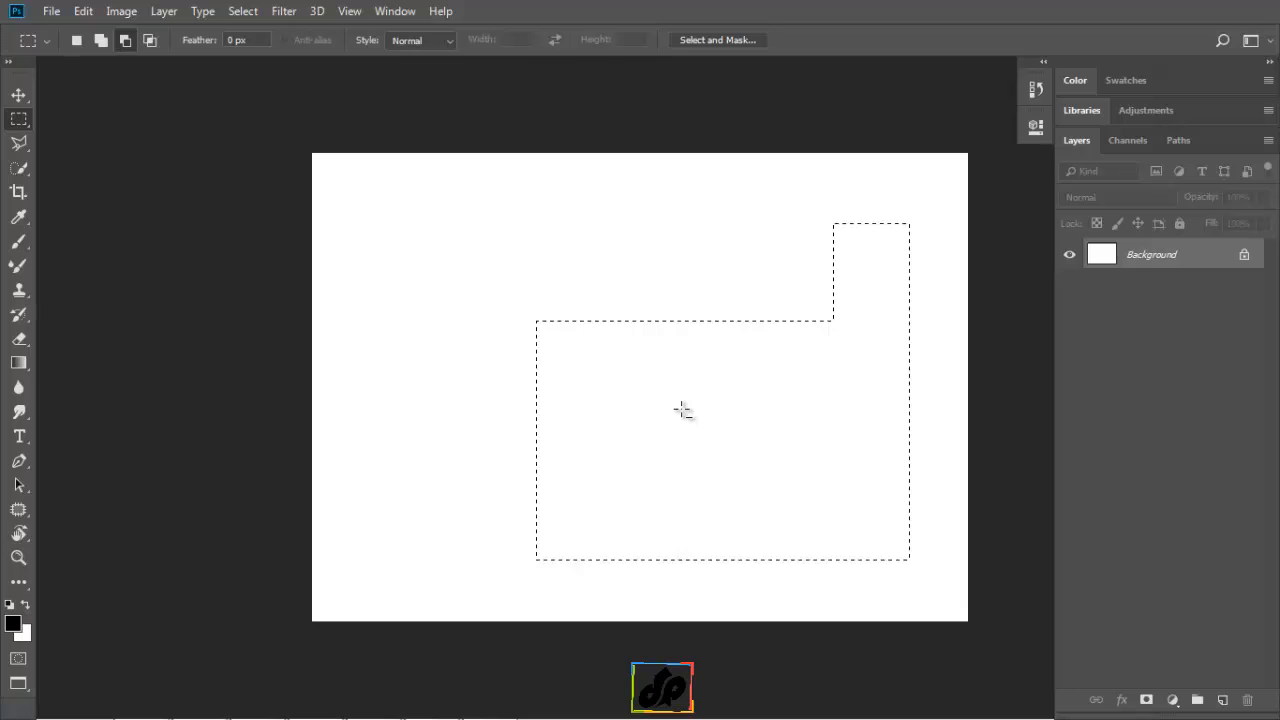
left_click_drag(689, 405, 877, 491)
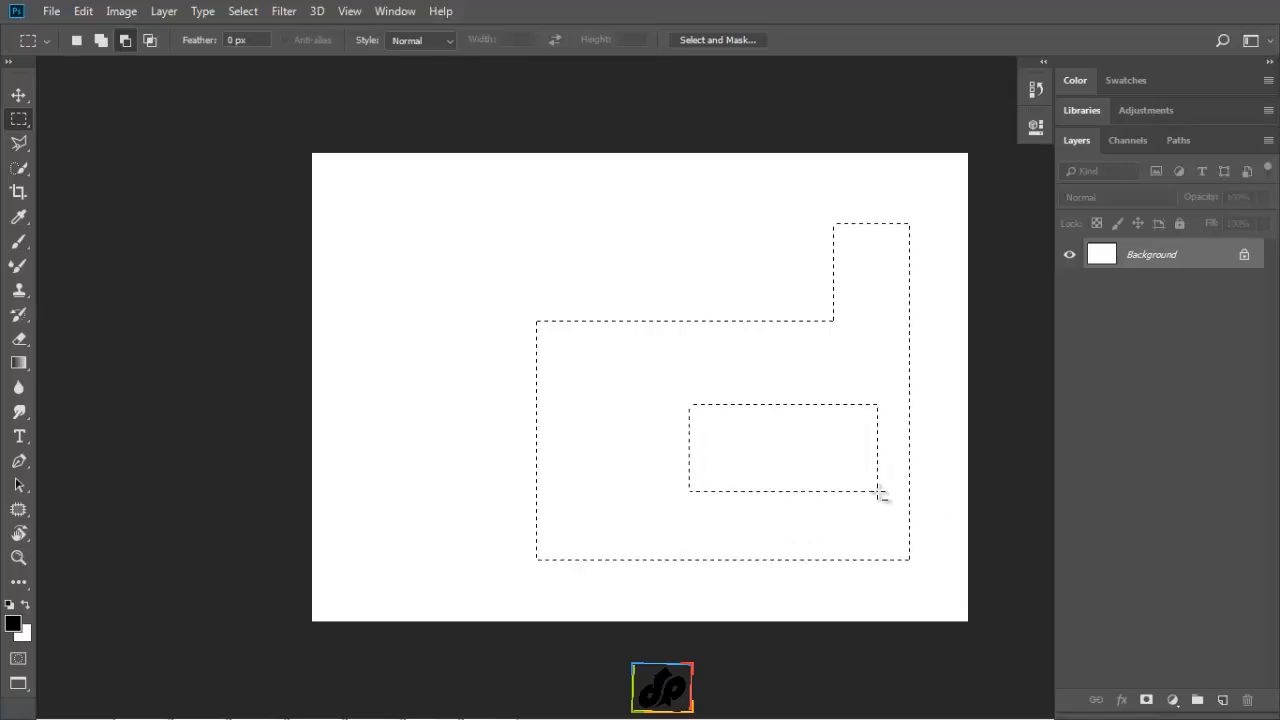
key("alt")
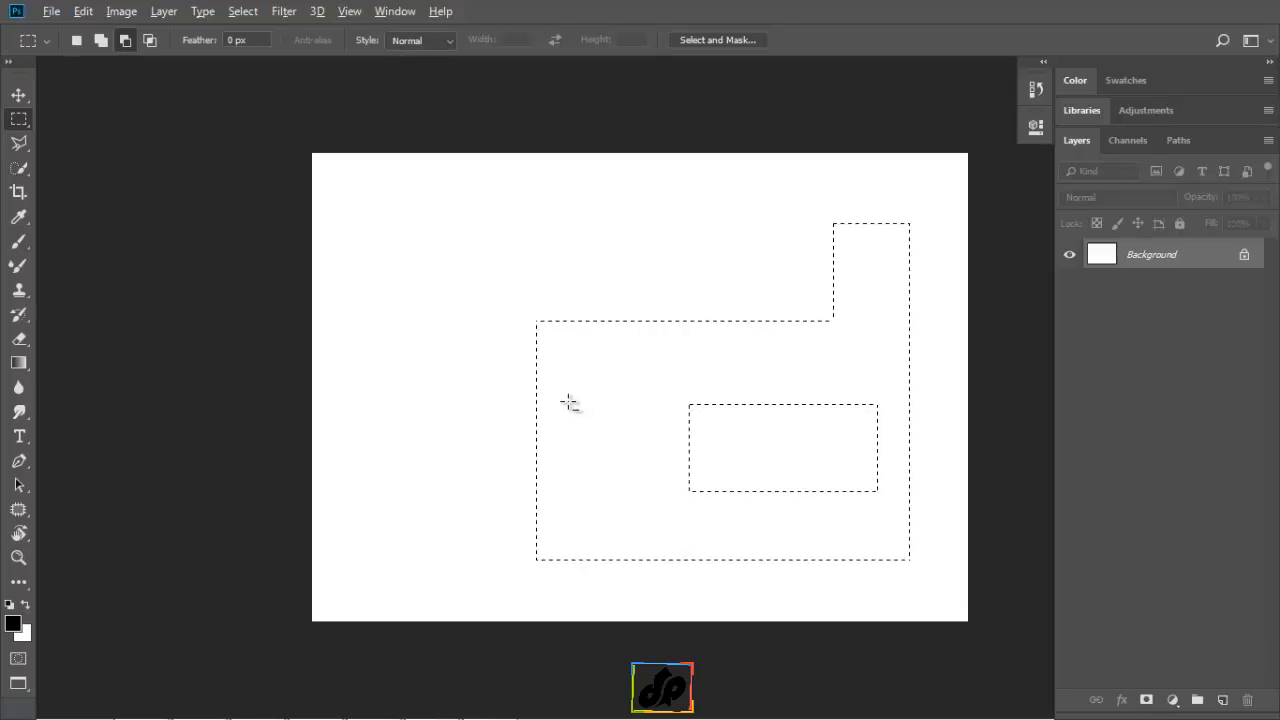
left_click_drag(568, 402, 658, 565)
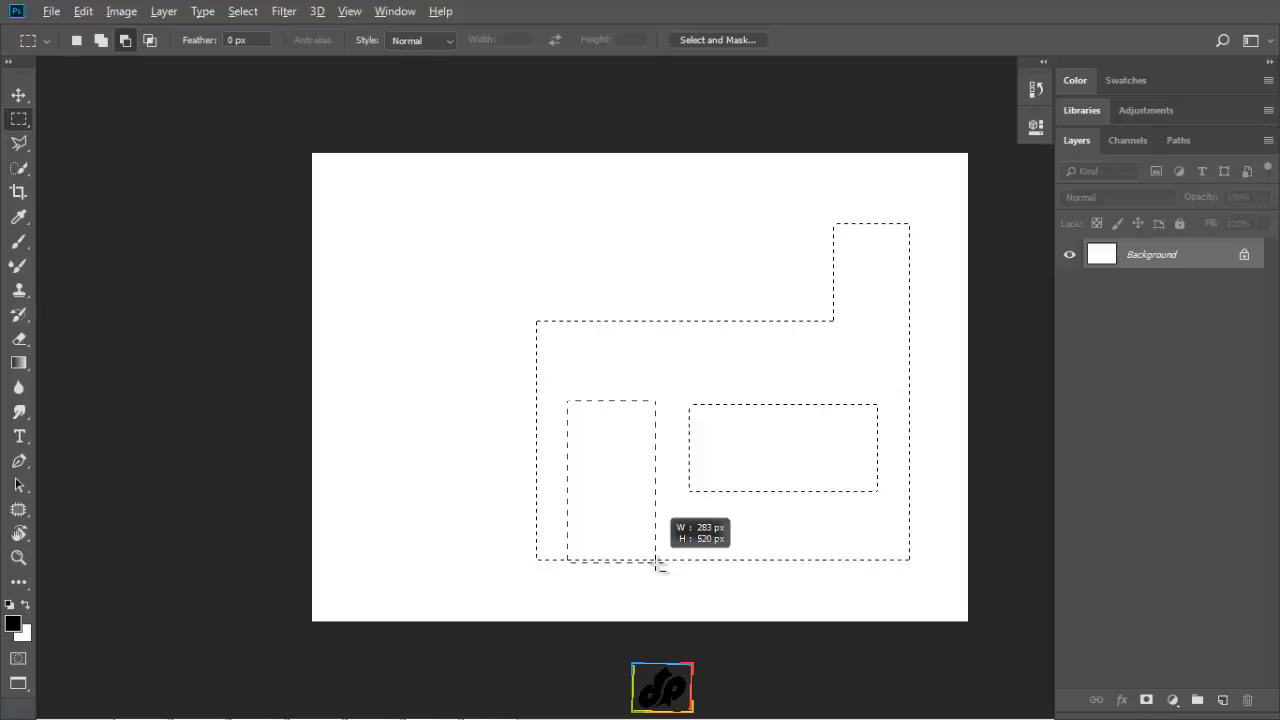
left_click_drag(657, 564, 663, 601)
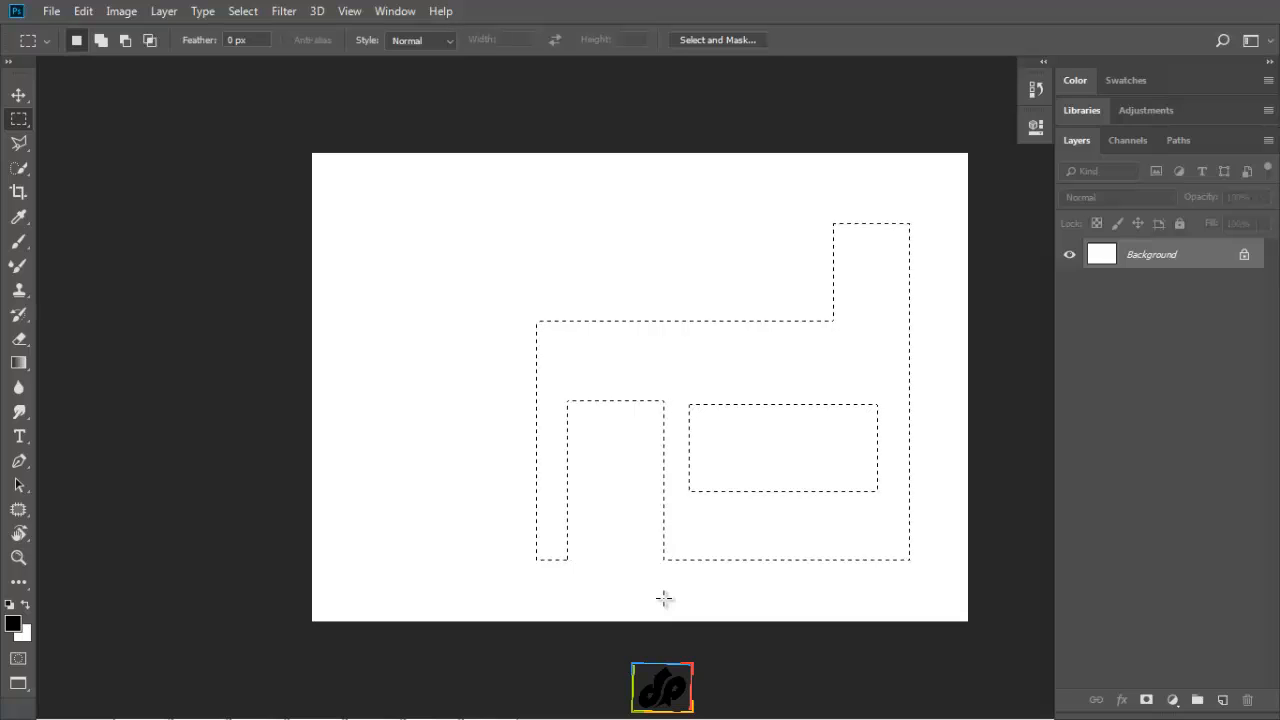
key("q")
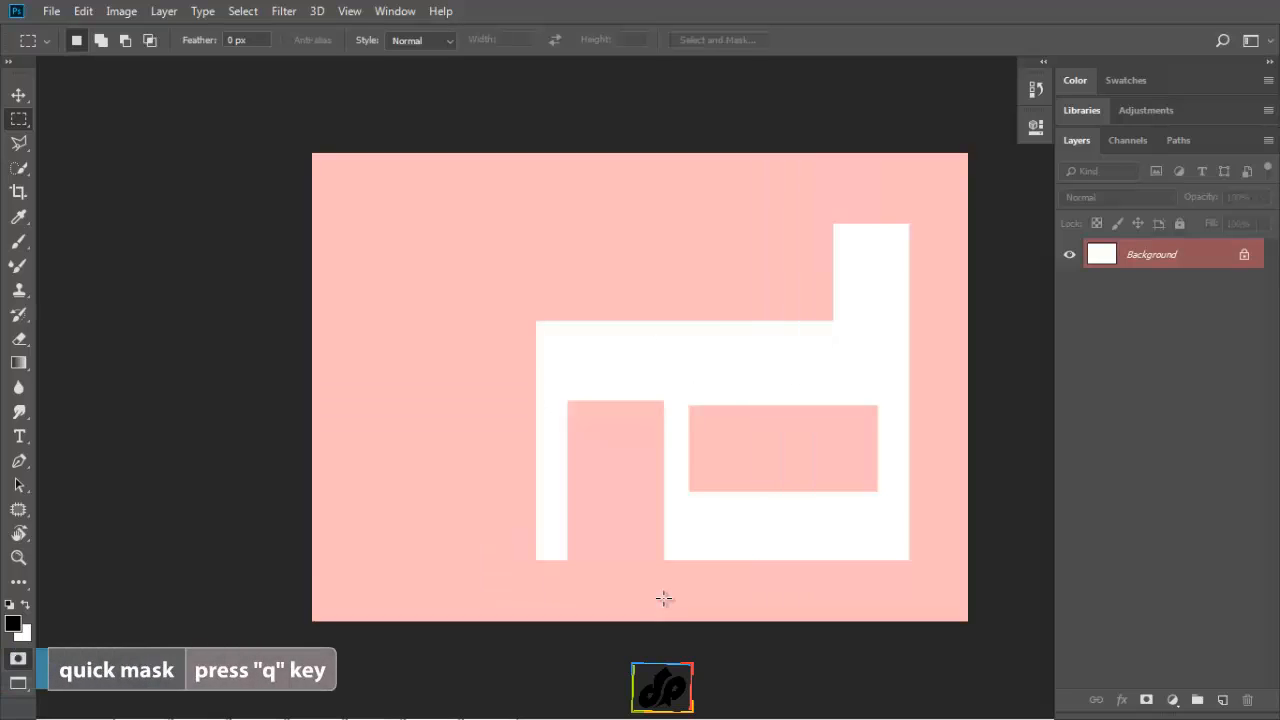
key("q")
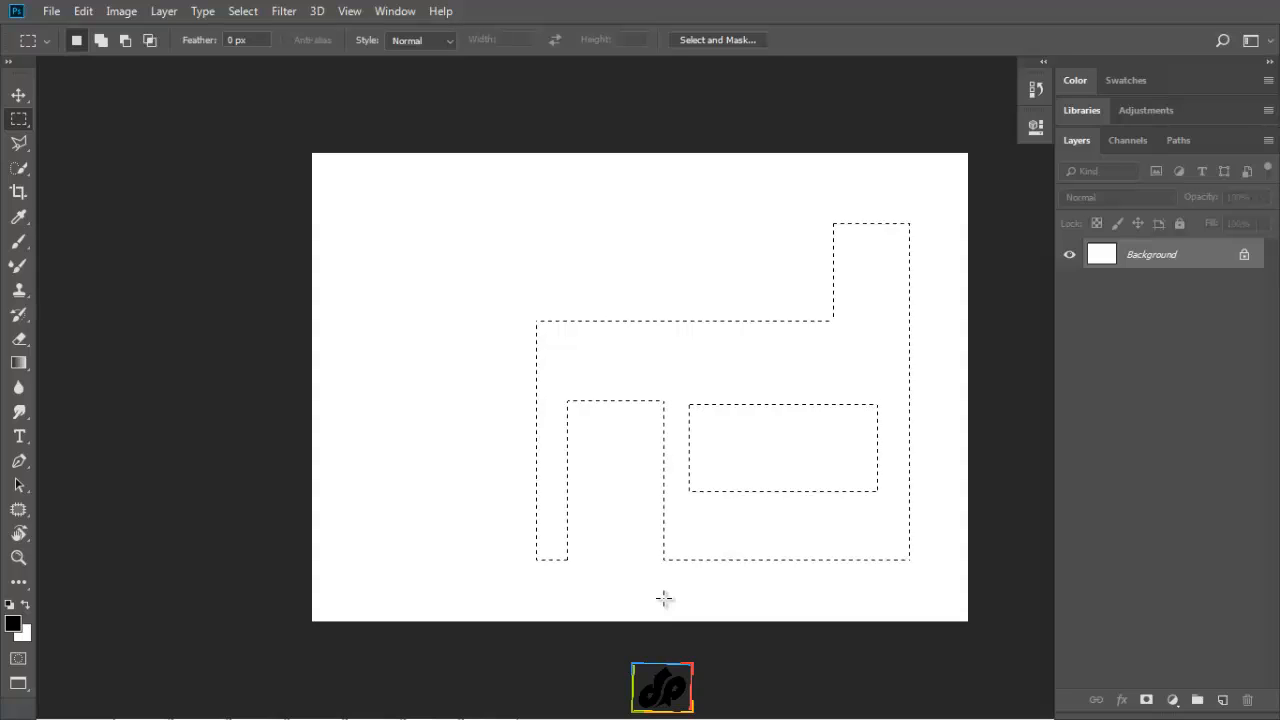
Set the foreground color to dark red 330000 and return to the Rectangular Marquee Tool.
left_click(13, 624)
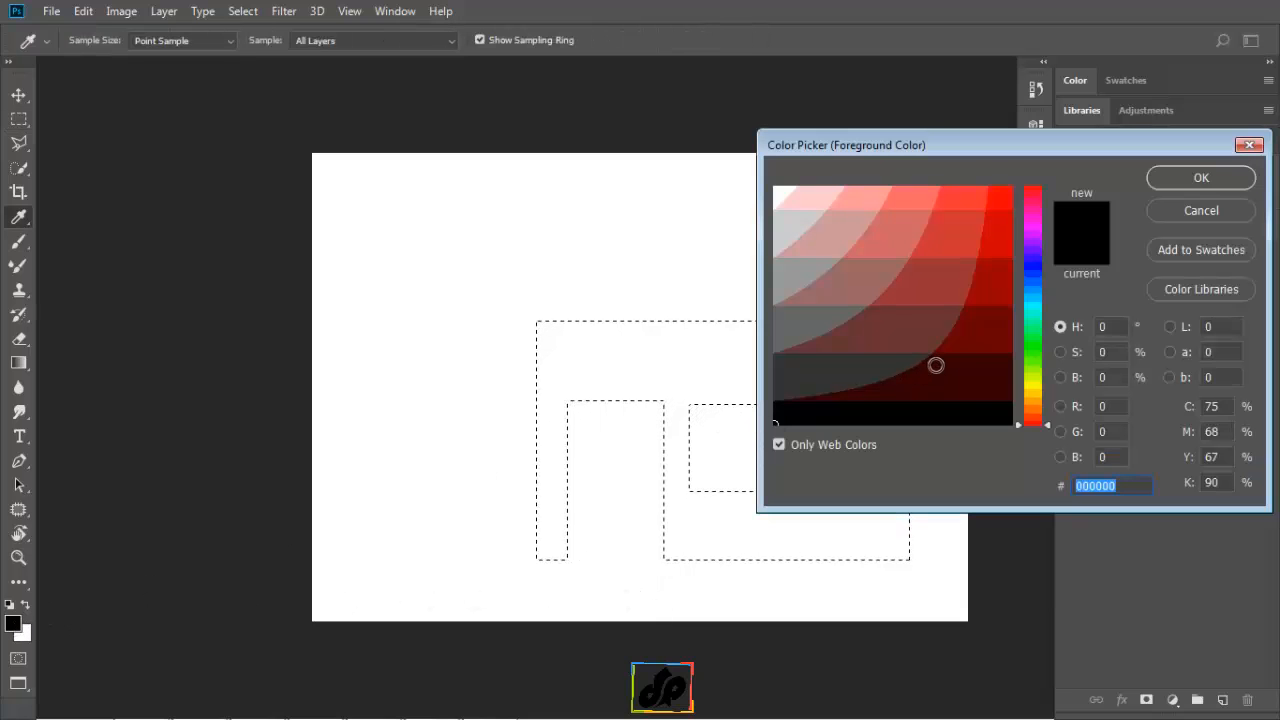
left_click(918, 374)
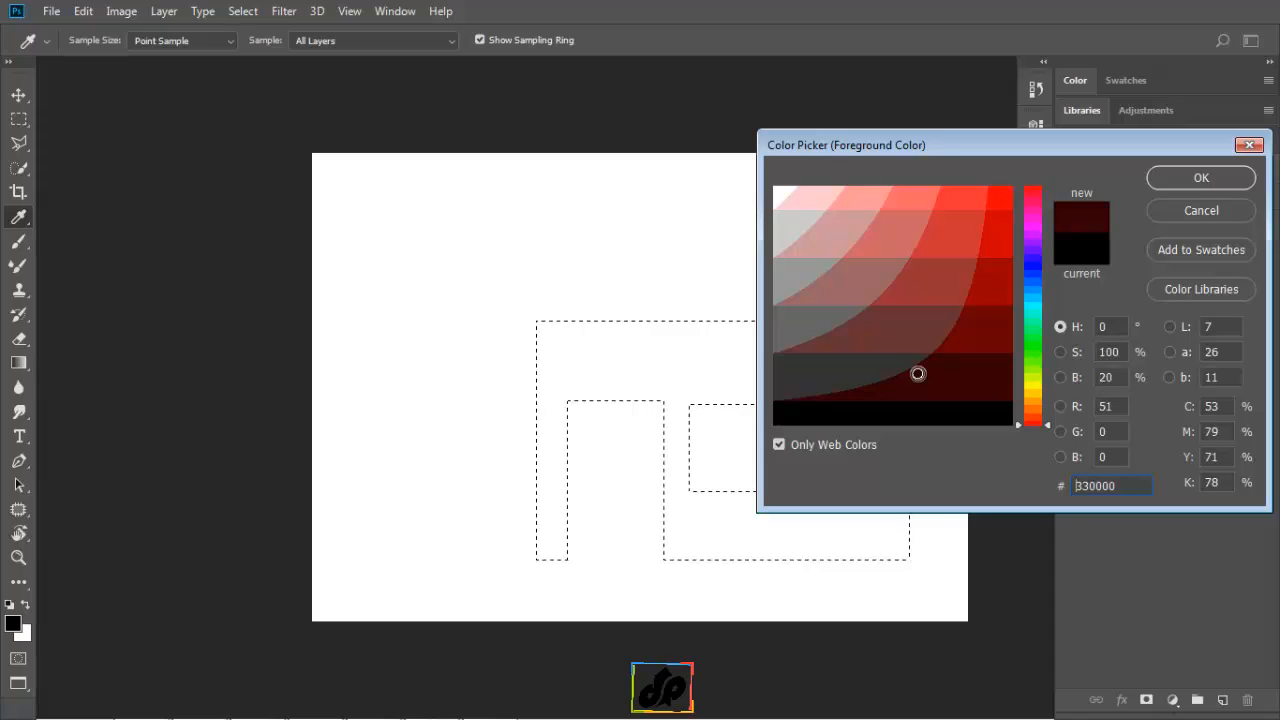
left_click(1194, 180)
key("m")
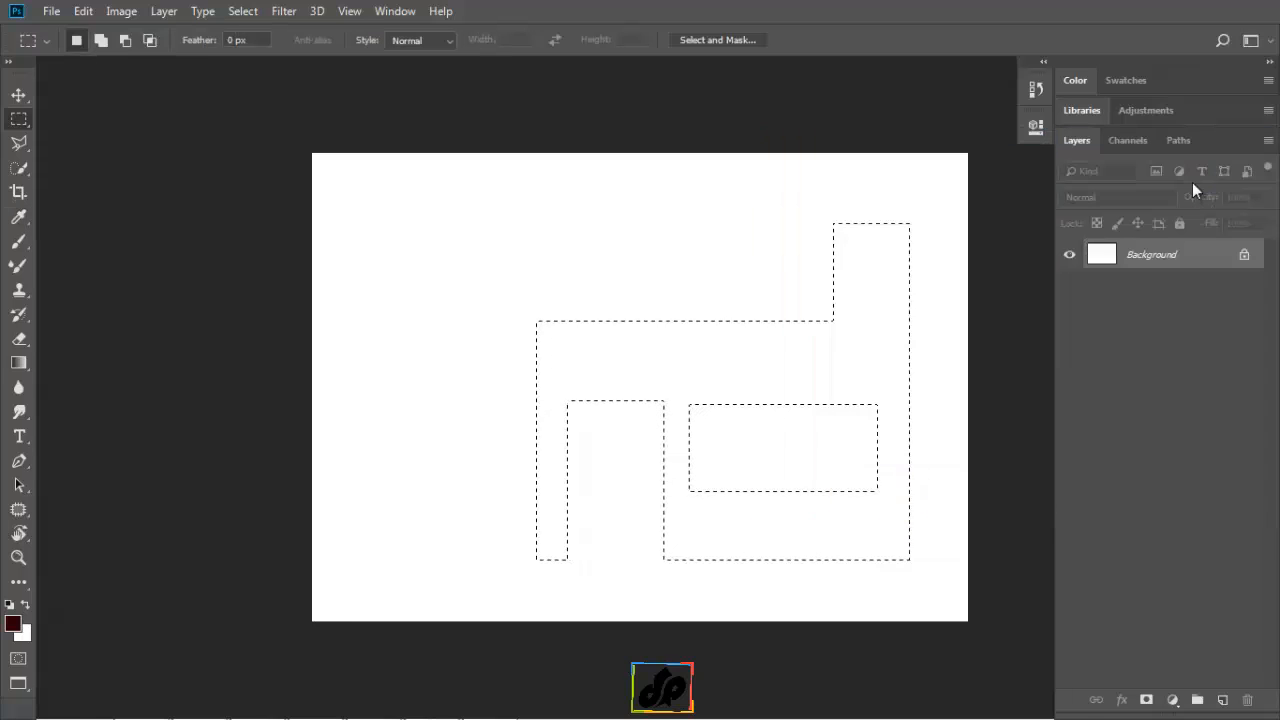
Fill the selection on a new layer with the foreground color at Normal mode and 100% opacity, and deselect it.
left_click(1222, 700)
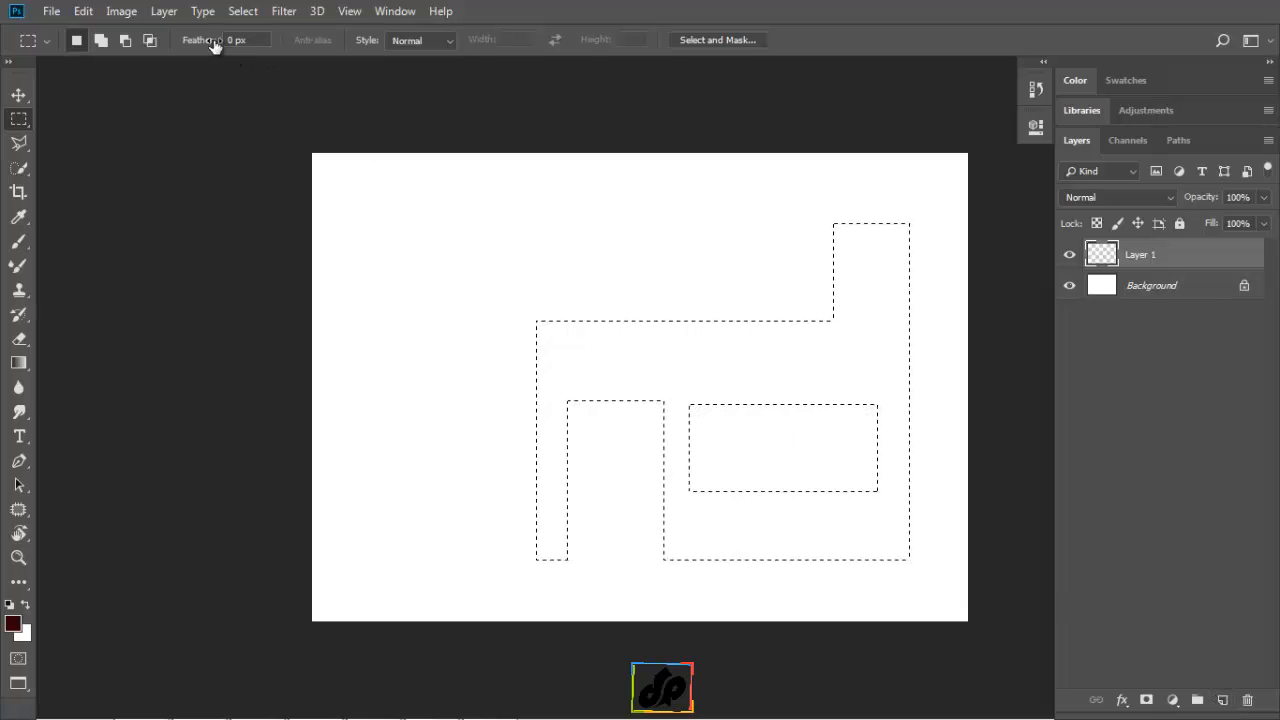
left_click(83, 11)
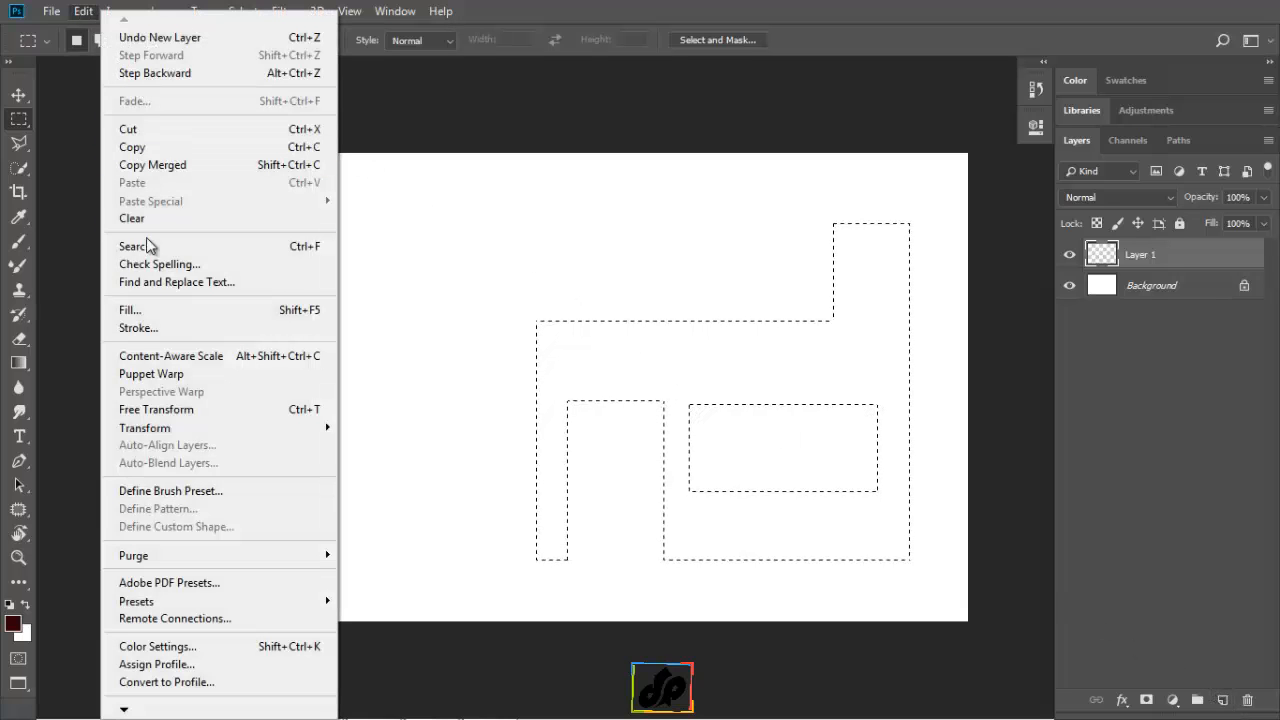
left_click(135, 310)
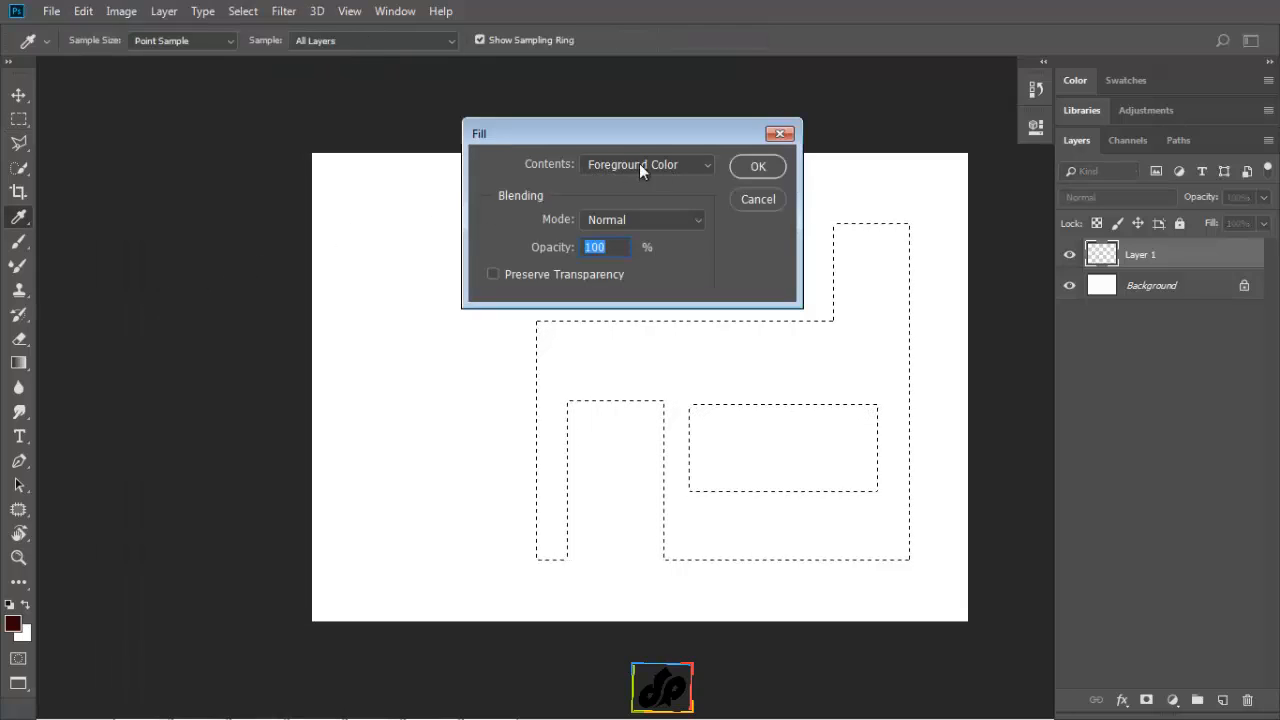
left_click(754, 167)
key("m")
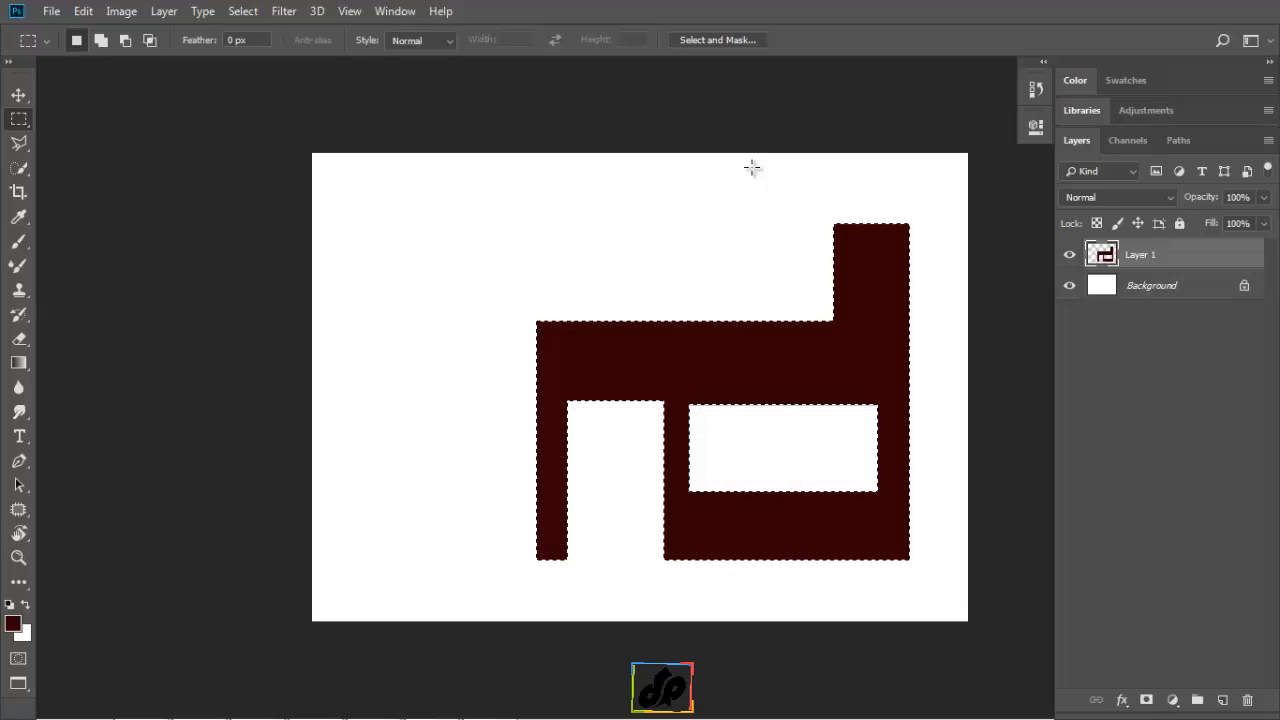
left_click(102, 41)
left_click(423, 271)
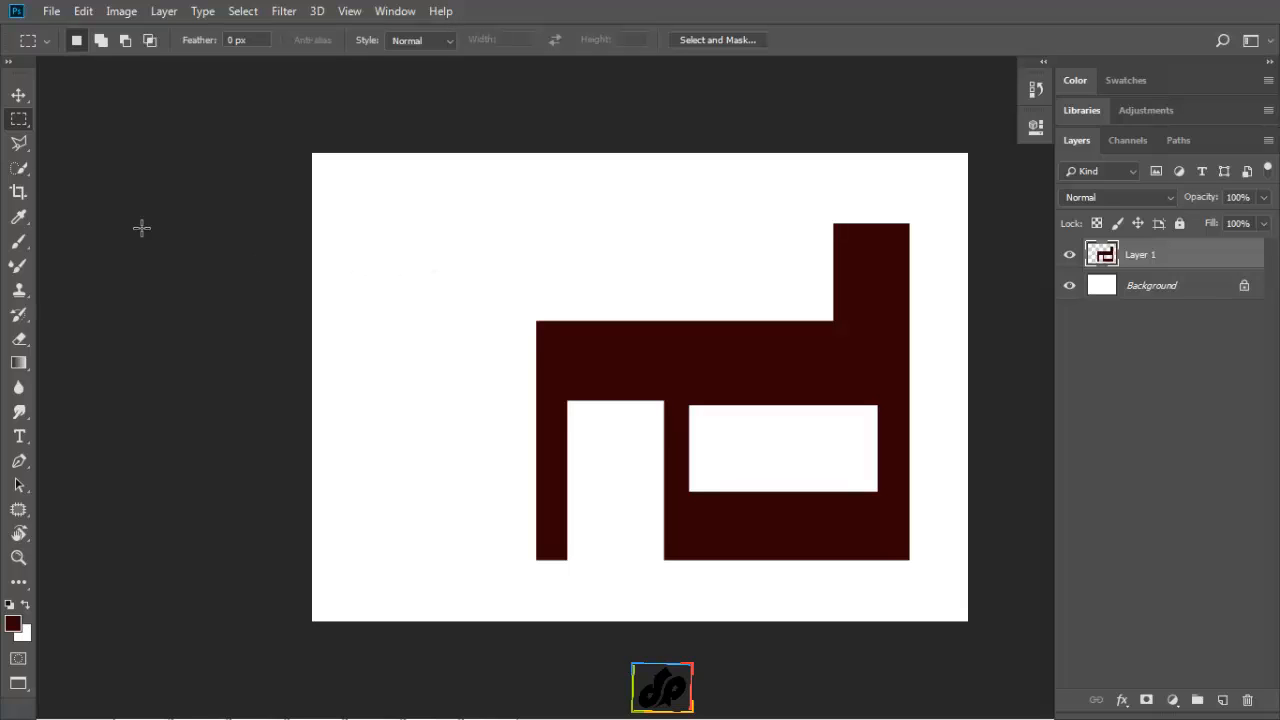
Draw a circular selection about 240 px across in the canvas's upper left with the Elliptical Marquee Tool.
right_click(26, 122)
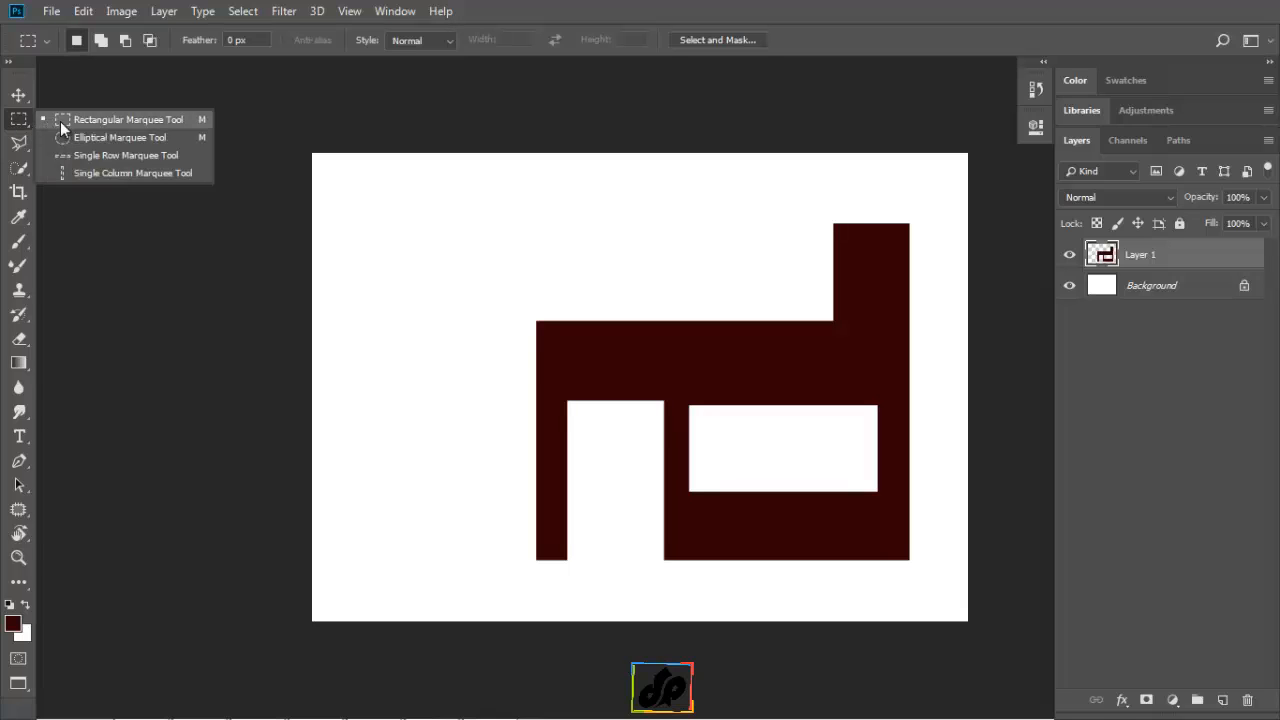
left_click(97, 139)
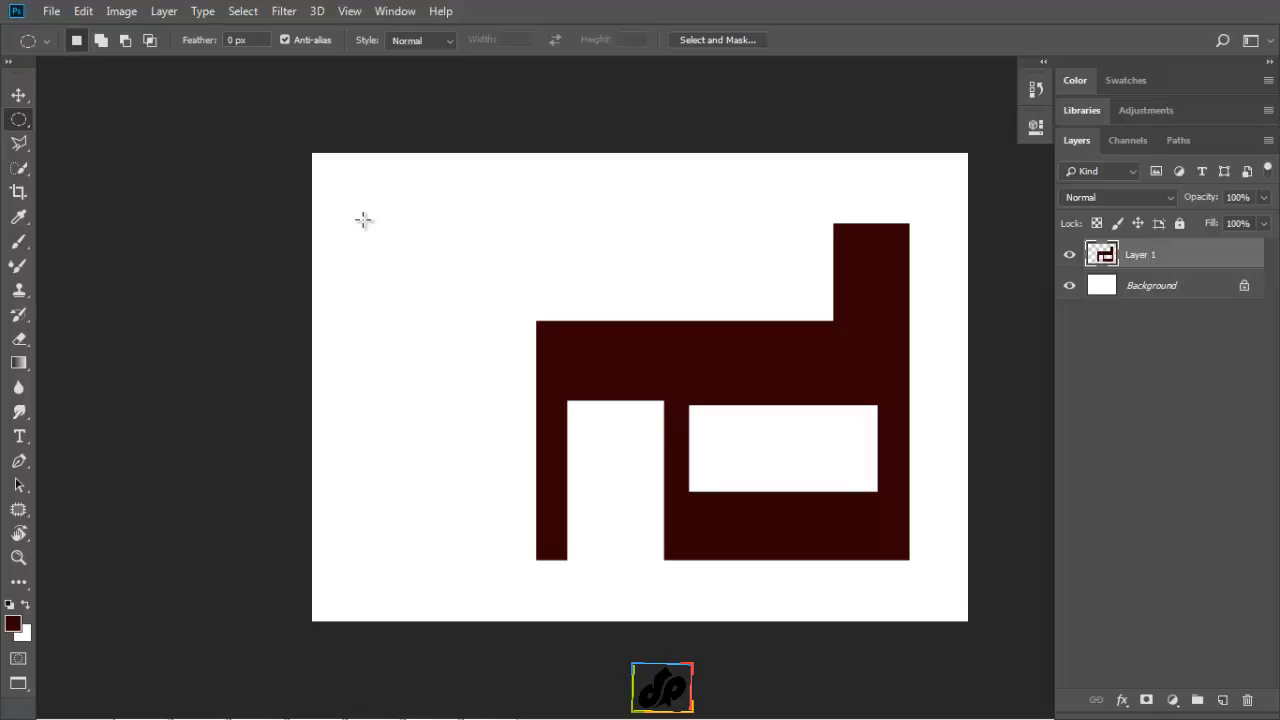
left_click_drag(364, 218, 479, 273)
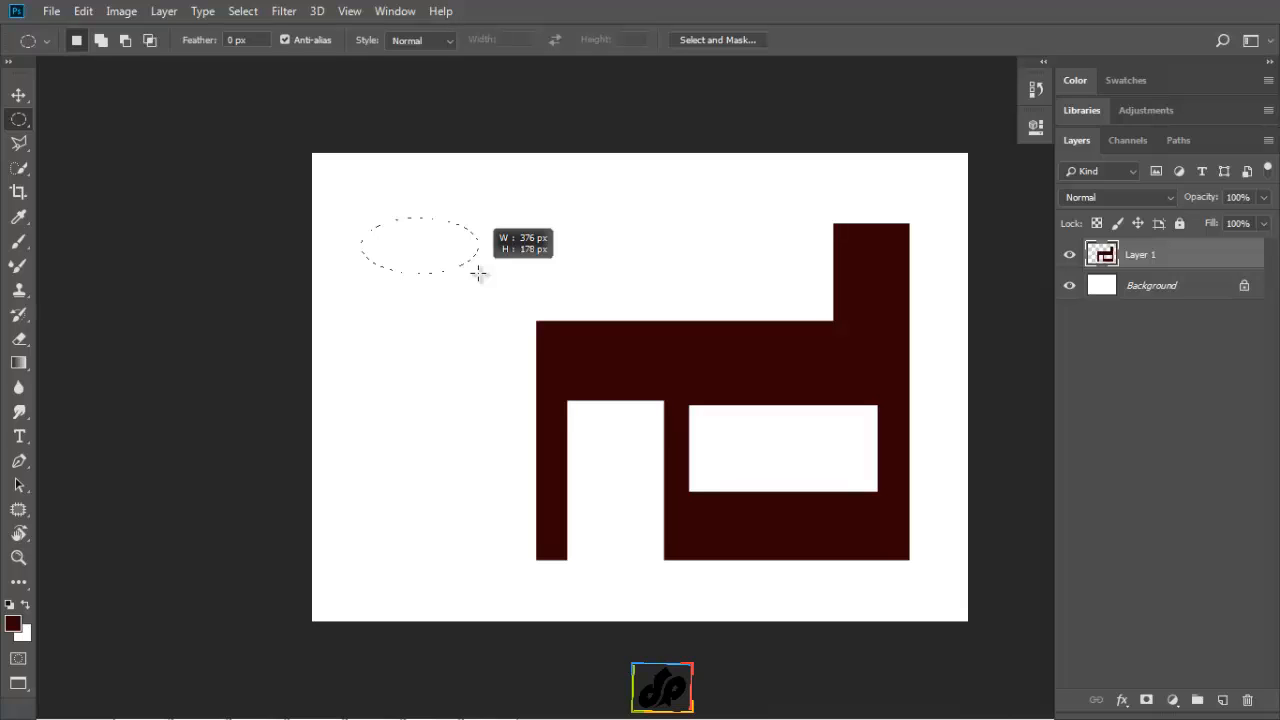
left_click_drag(479, 273, 511, 292)
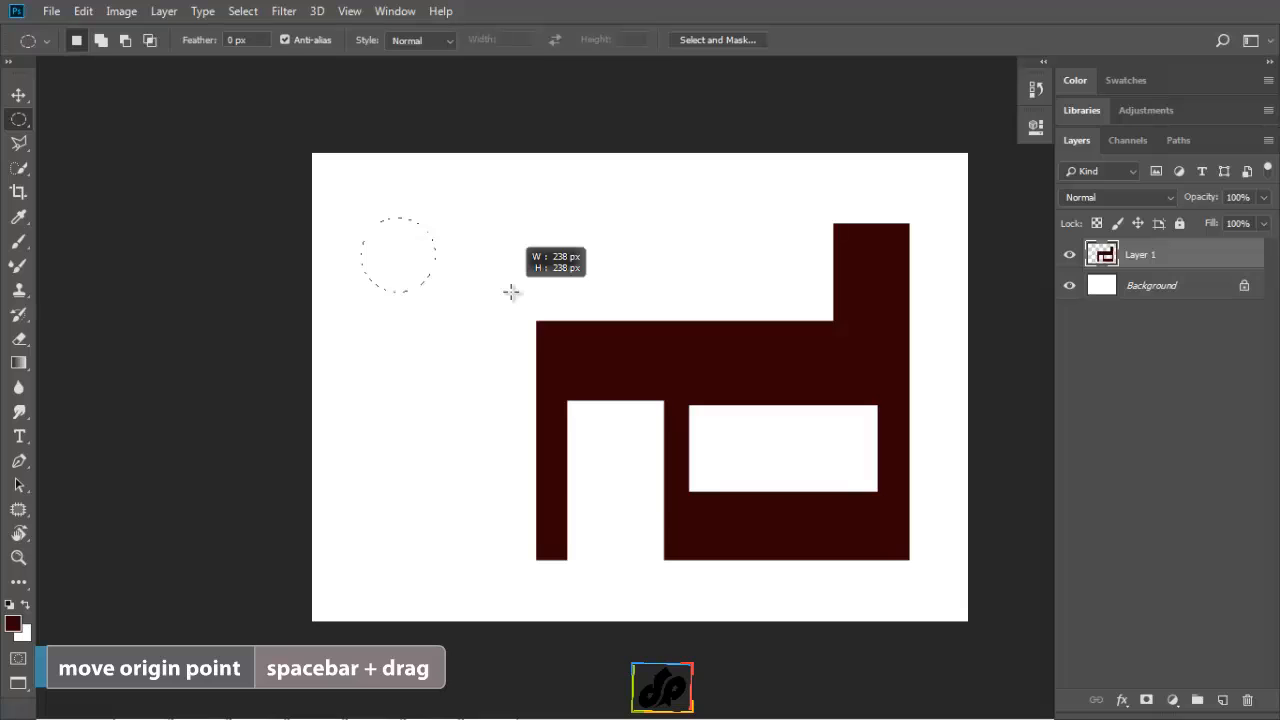
mouse_move(511, 292)
left_mouse_down()
mouse_move(546, 257)
mouse_move(585, 282)
mouse_move(589, 320)
mouse_move(560, 340)
mouse_move(511, 331)
mouse_move(491, 284)
mouse_move(506, 270)
mouse_move(544, 318)
left_mouse_up()
left_click_drag(528, 313, 497, 292)
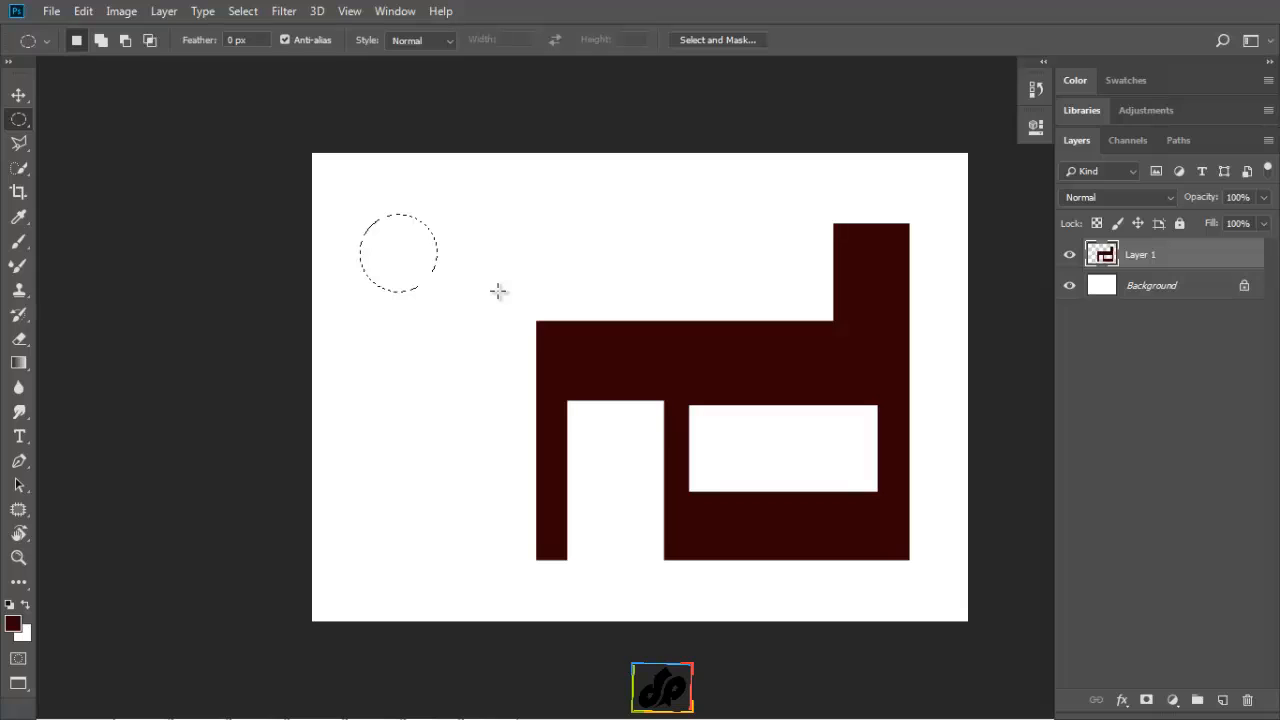
Fill the circular selection with a light gray swatch color on a new layer, at Normal mode and 100% opacity.
left_click(1222, 700)
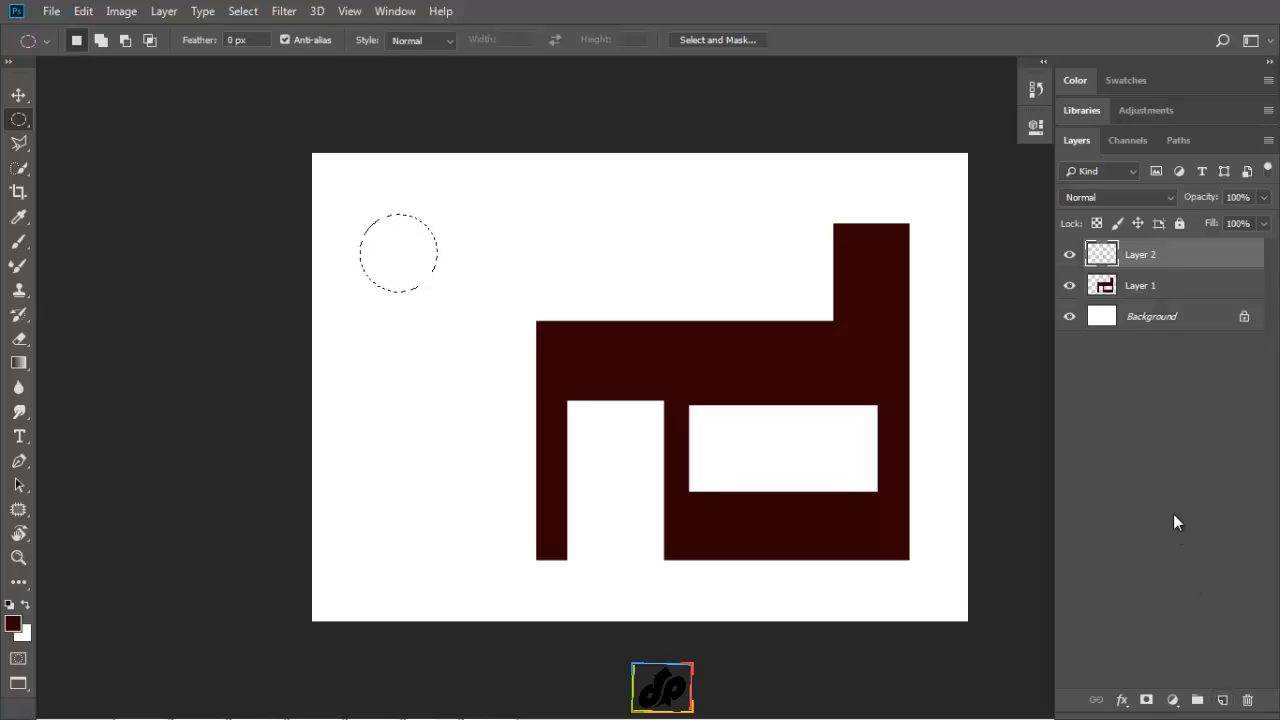
left_click(1122, 84)
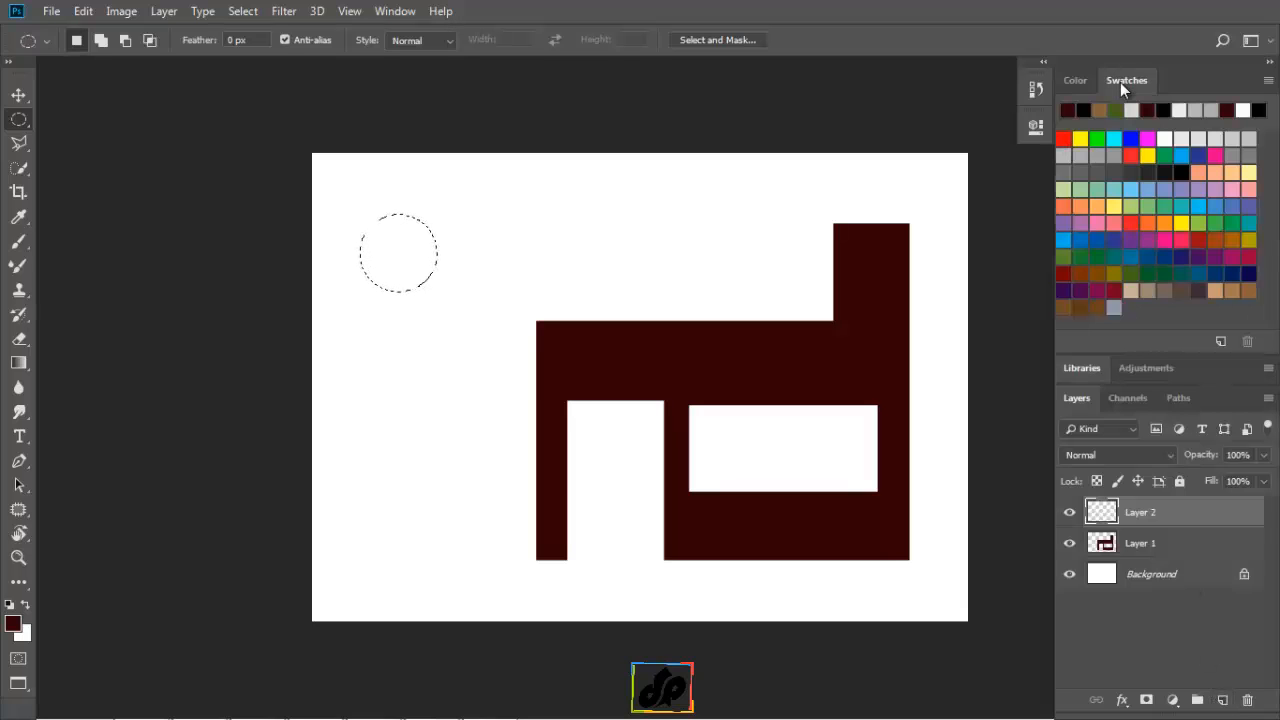
left_click(1180, 139)
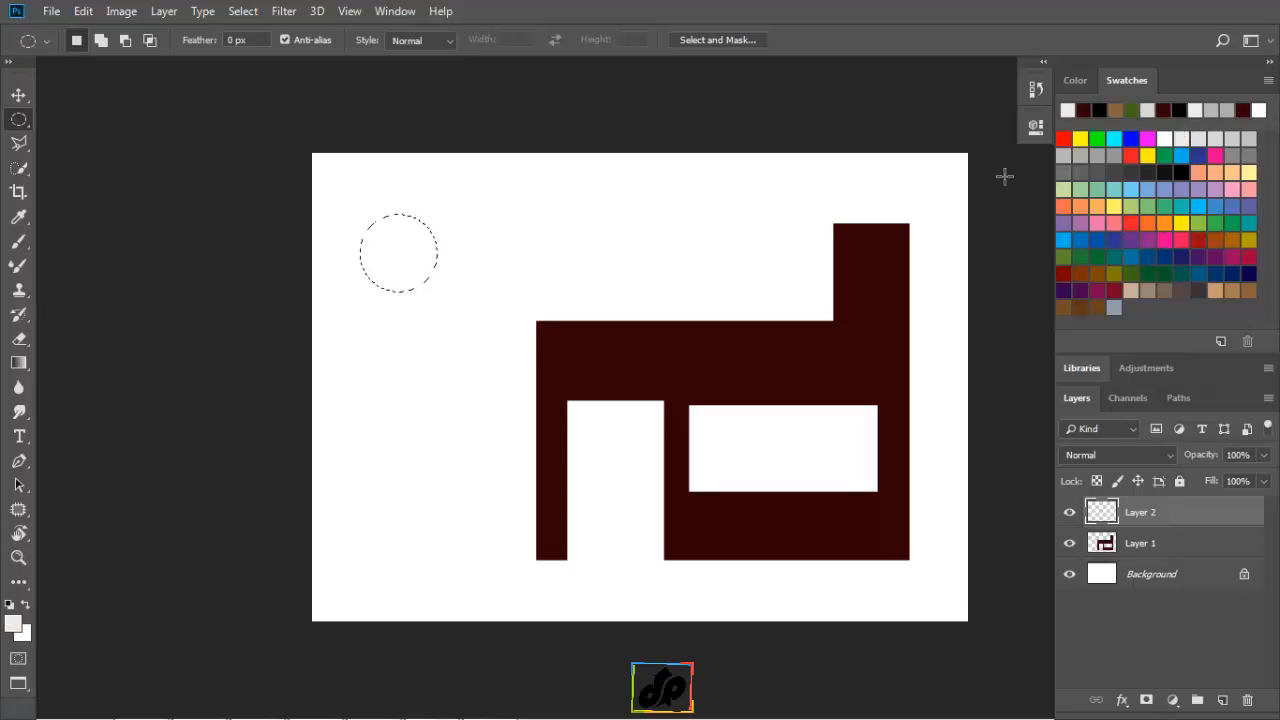
left_click(85, 12)
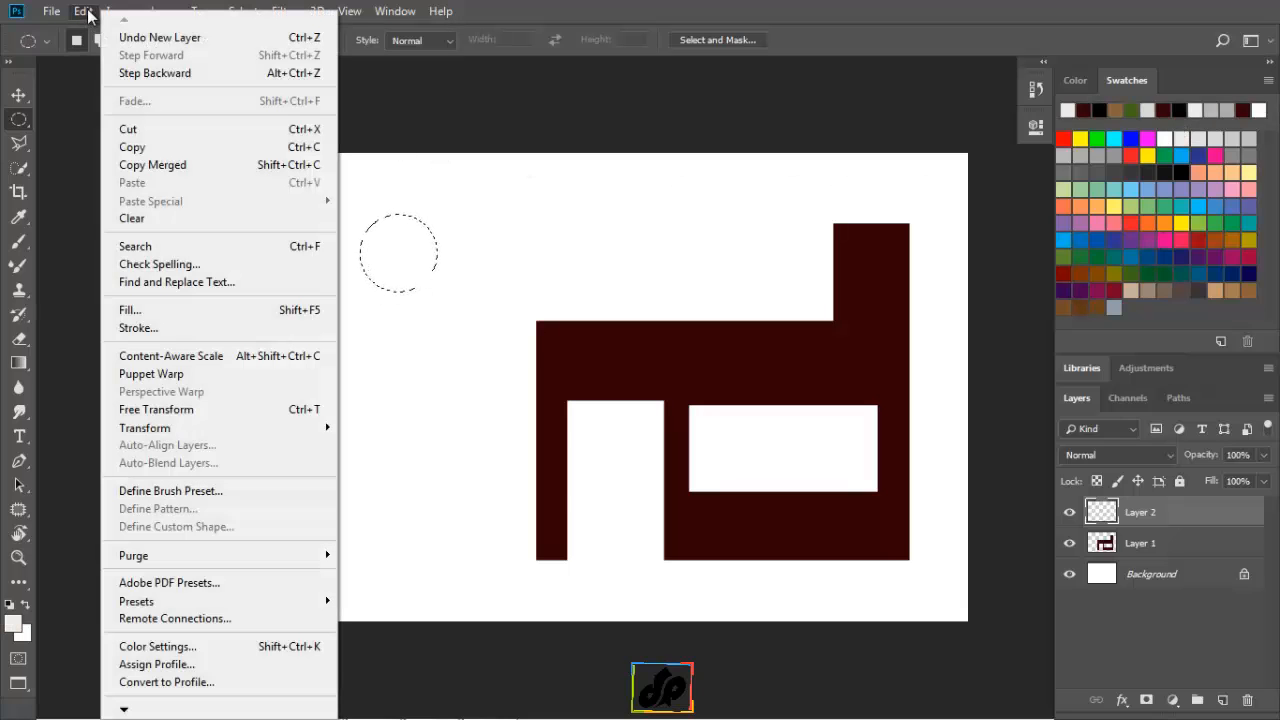
left_click(177, 311)
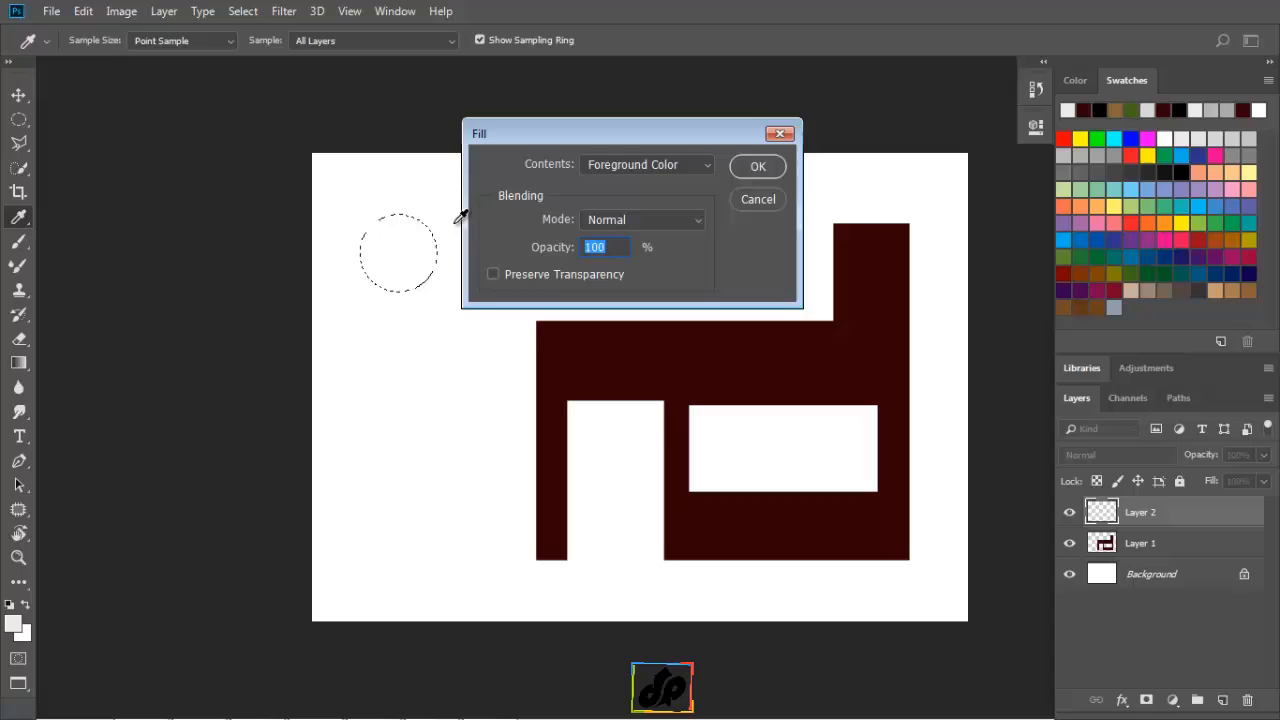
left_click(763, 167)
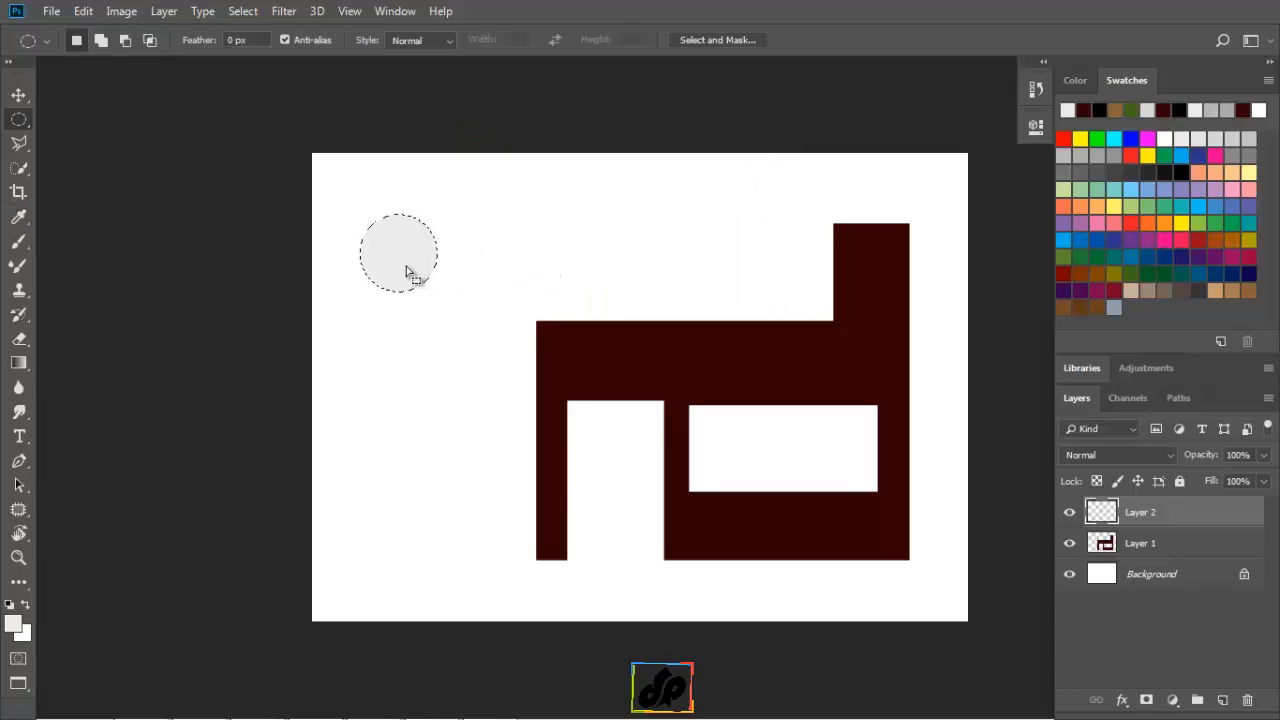
Offset the circular selection diagonally down and to the right, and cut the overlapping gray area to leave a crescent moon.
left_click_drag(404, 265, 424, 296)
left_click(86, 14)
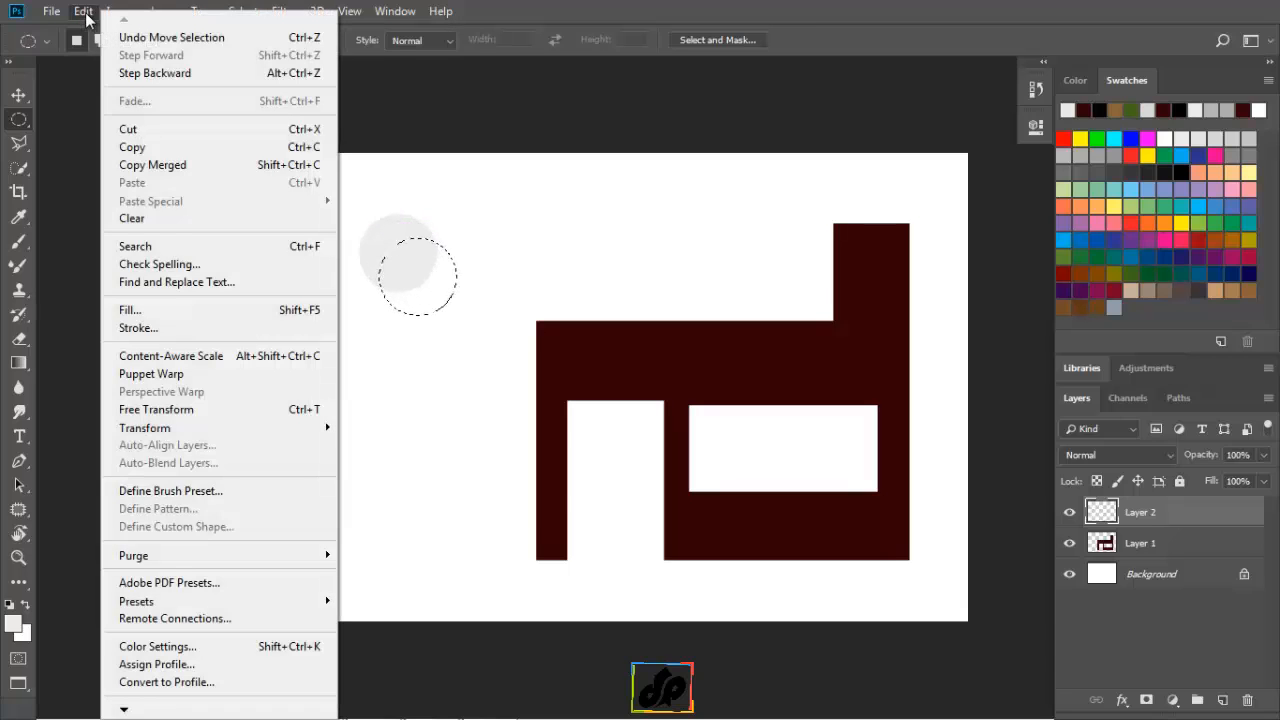
left_click(137, 125)
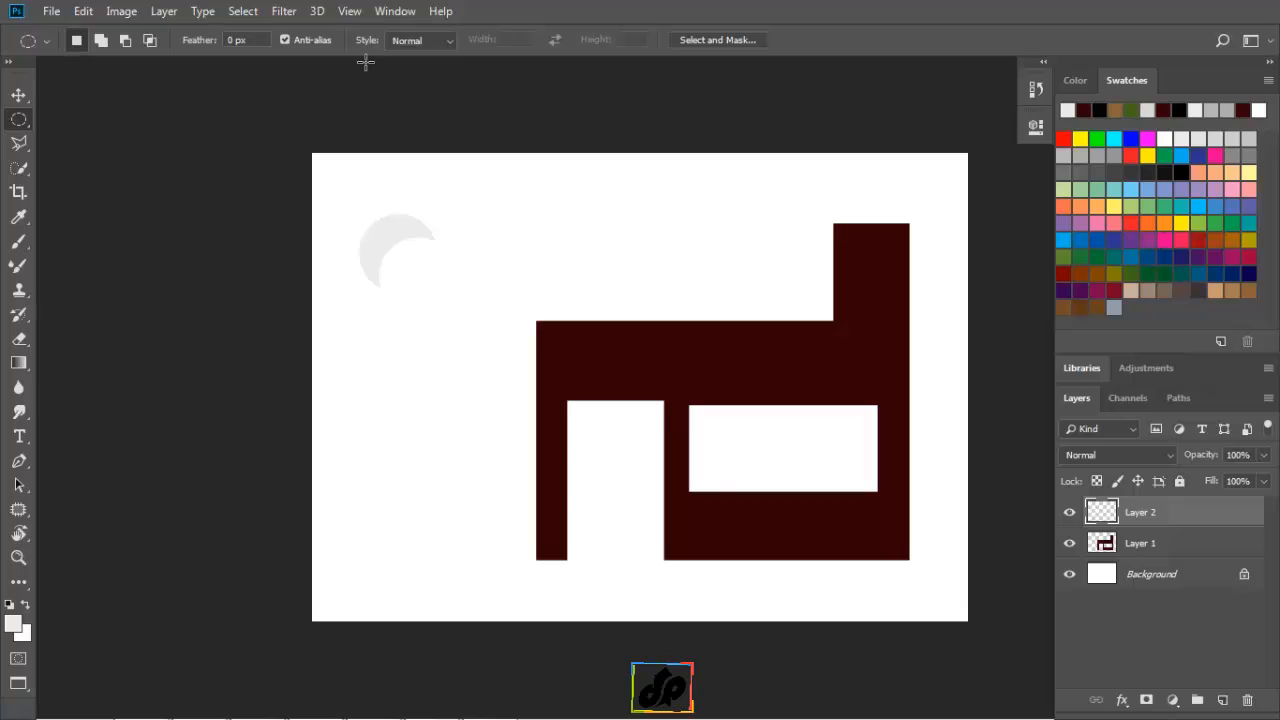
left_click(438, 41)
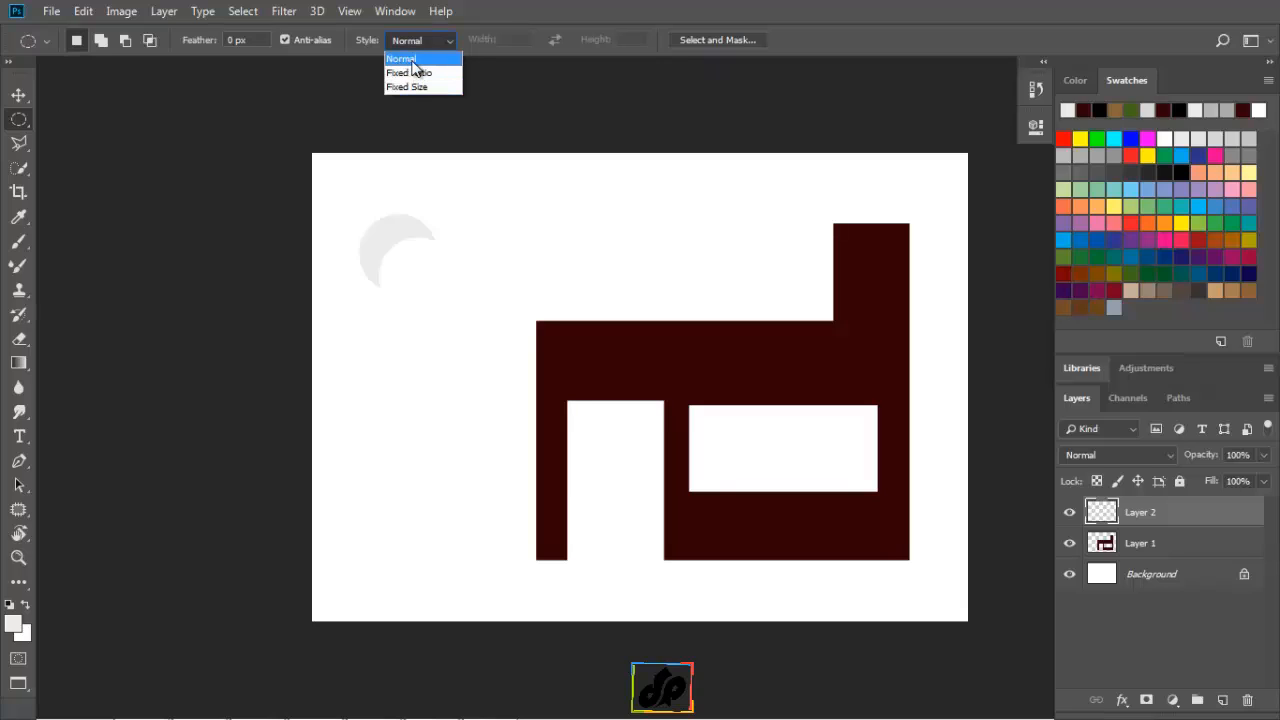
left_click(404, 60)
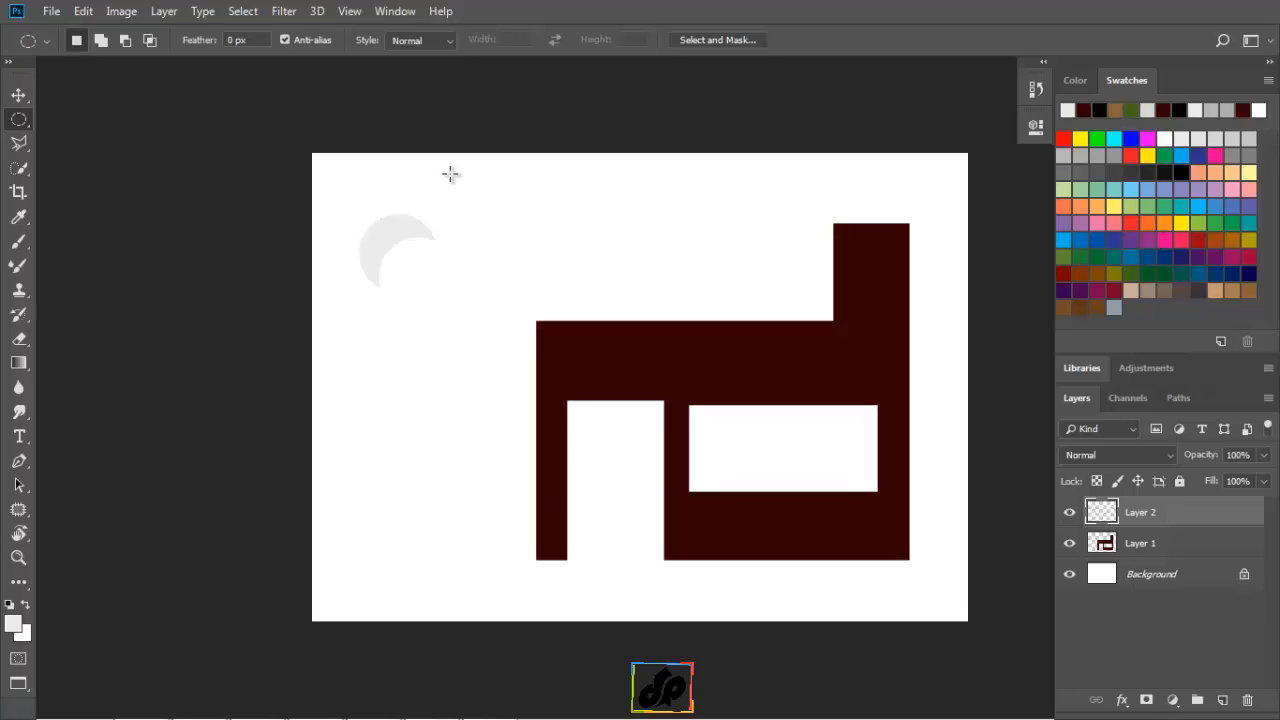
Draw a freehand Lasso selection across the canvas's bottom strip, wavy beside the house and straight along its base.
left_click(29, 149)
left_click(101, 147)
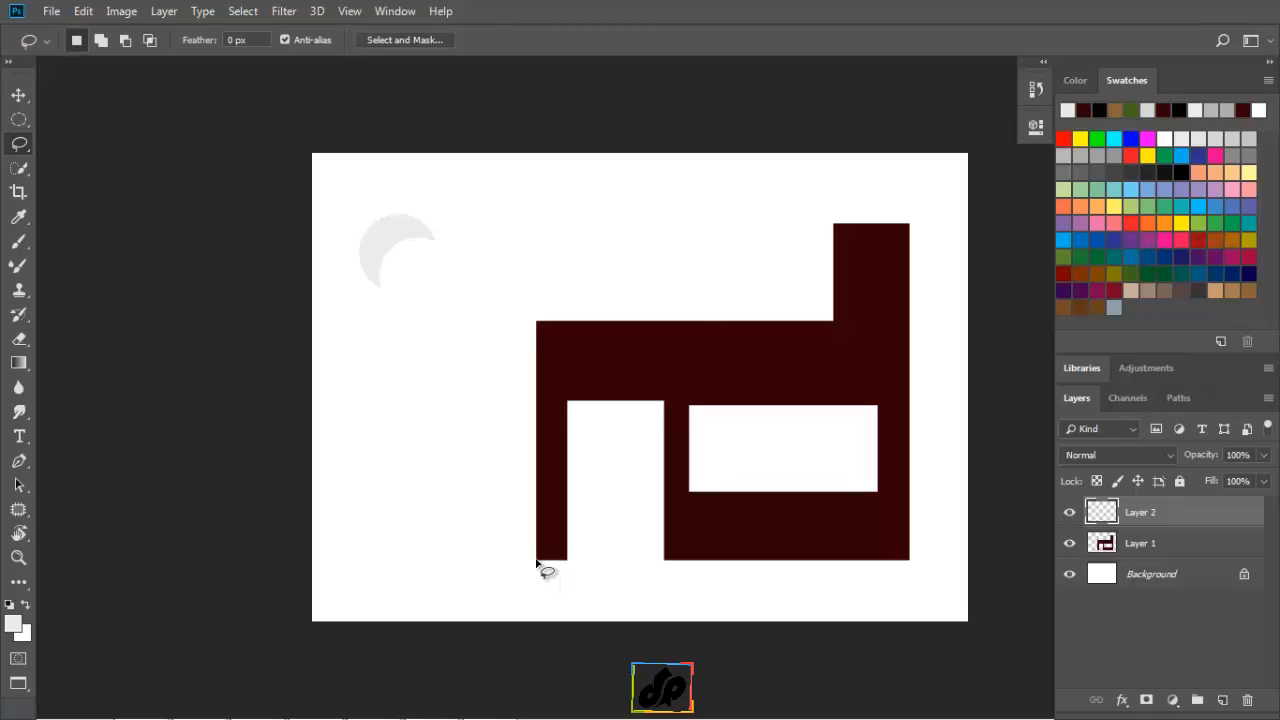
mouse_move(537, 565)
left_mouse_down()
mouse_move(471, 544)
mouse_move(420, 553)
mouse_move(356, 540)
mouse_move(300, 554)
mouse_move(296, 597)
mouse_move(309, 646)
mouse_move(343, 660)
mouse_move(960, 663)
mouse_move(998, 632)
mouse_move(997, 576)
mouse_move(975, 546)
left_mouse_up()
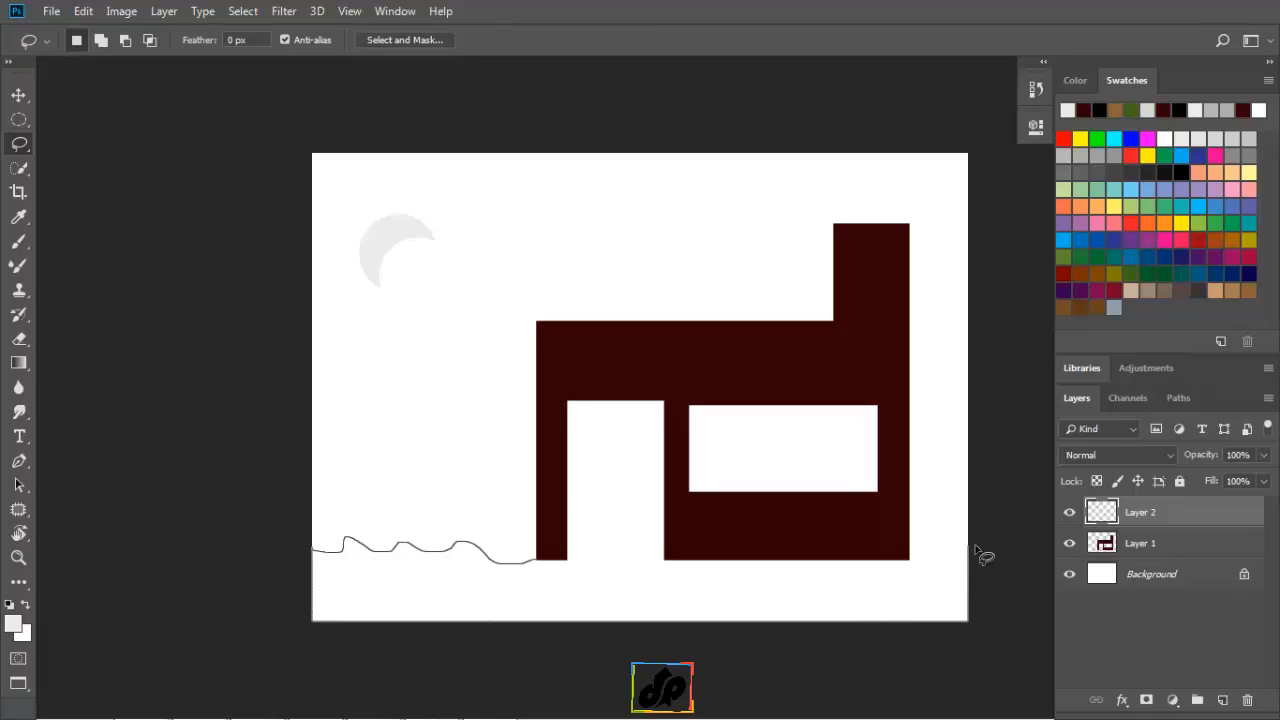
left_click_drag(976, 548, 910, 562)
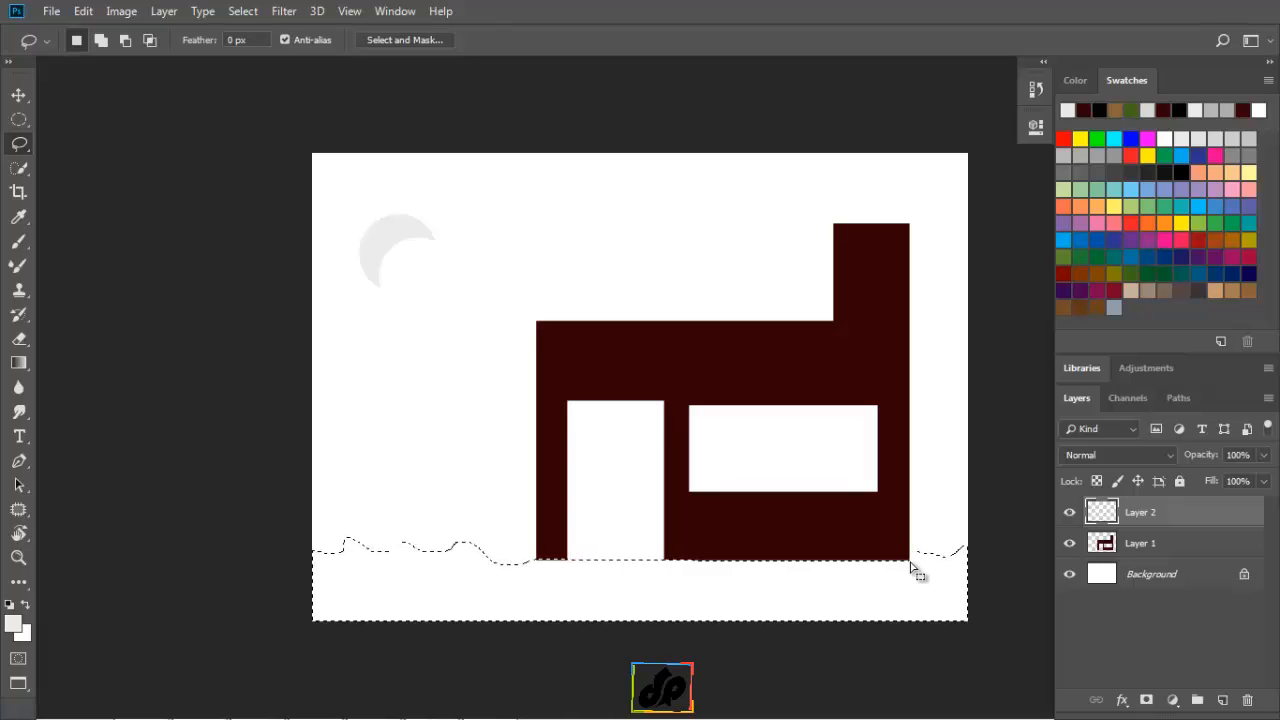
Add a new layer for the ground selection and name it grass.
left_click(1223, 700)
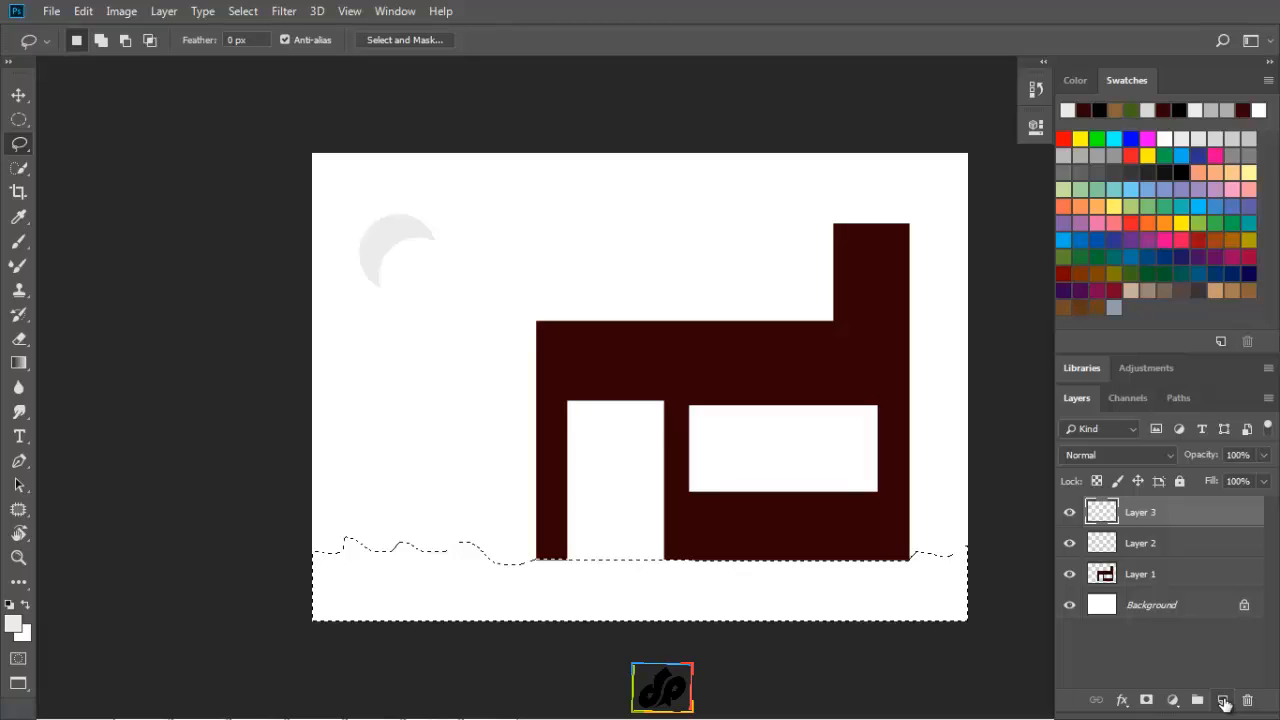
double_click(1140, 512)
type("grass")
key("Return")
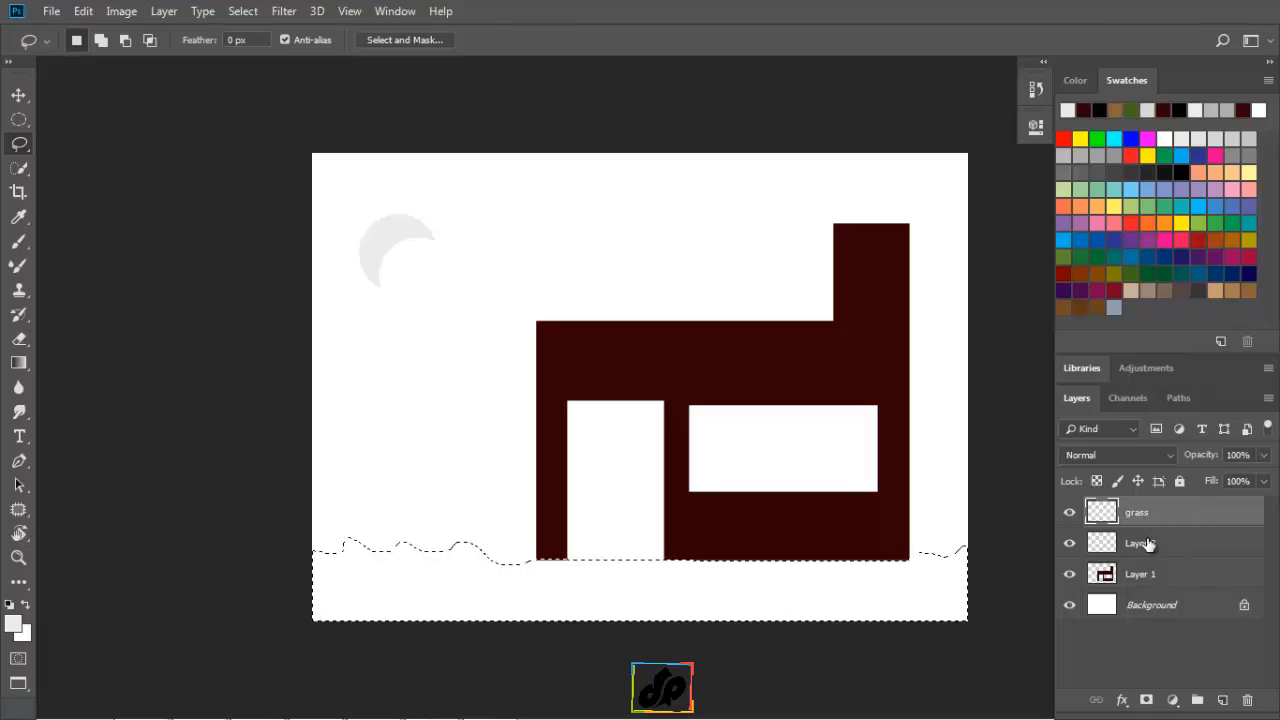
Rename the crescent's layer to moon and the dark red building's layer to house.
double_click(1143, 543)
type("moon")
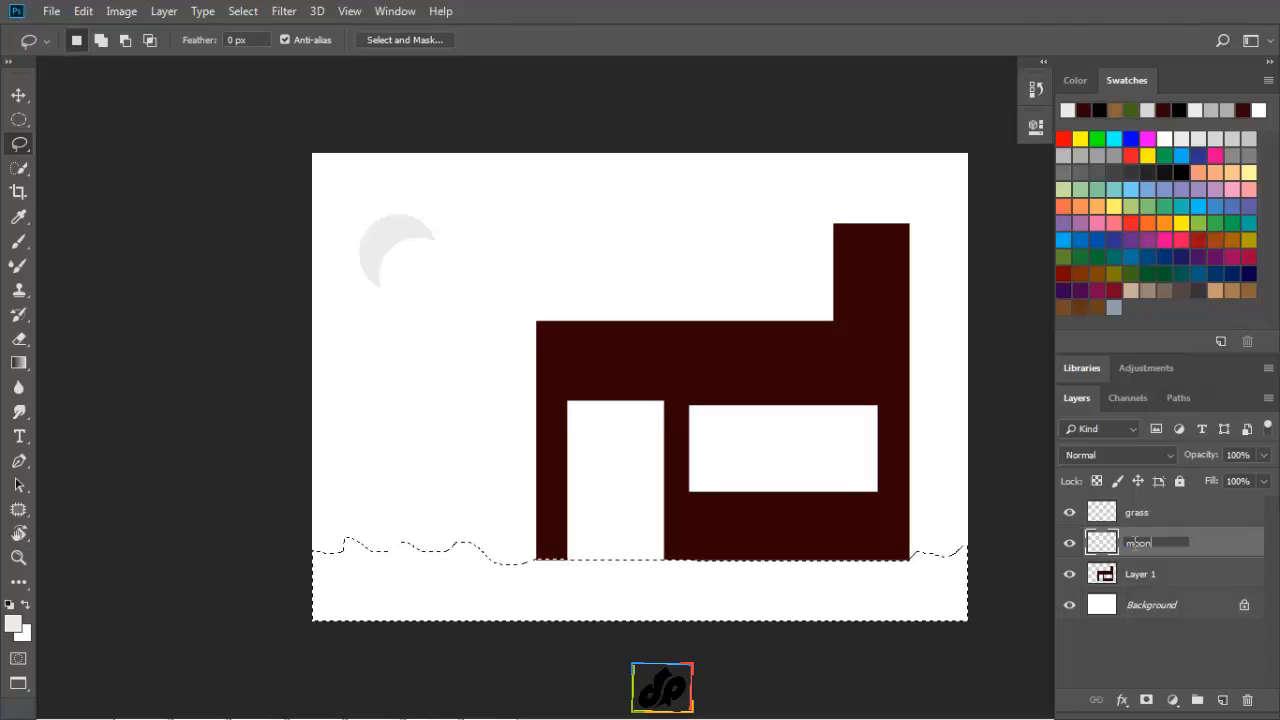
key("Return")
double_click(1138, 575)
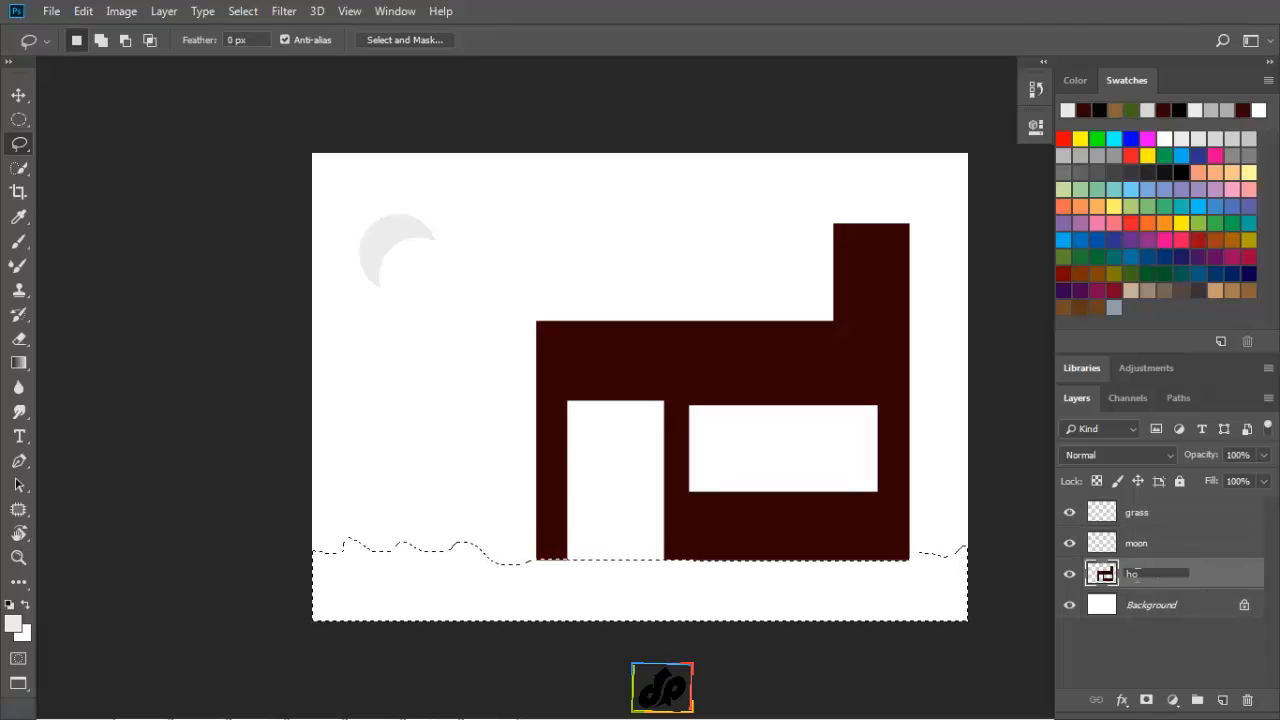
type("house")
key("Return")
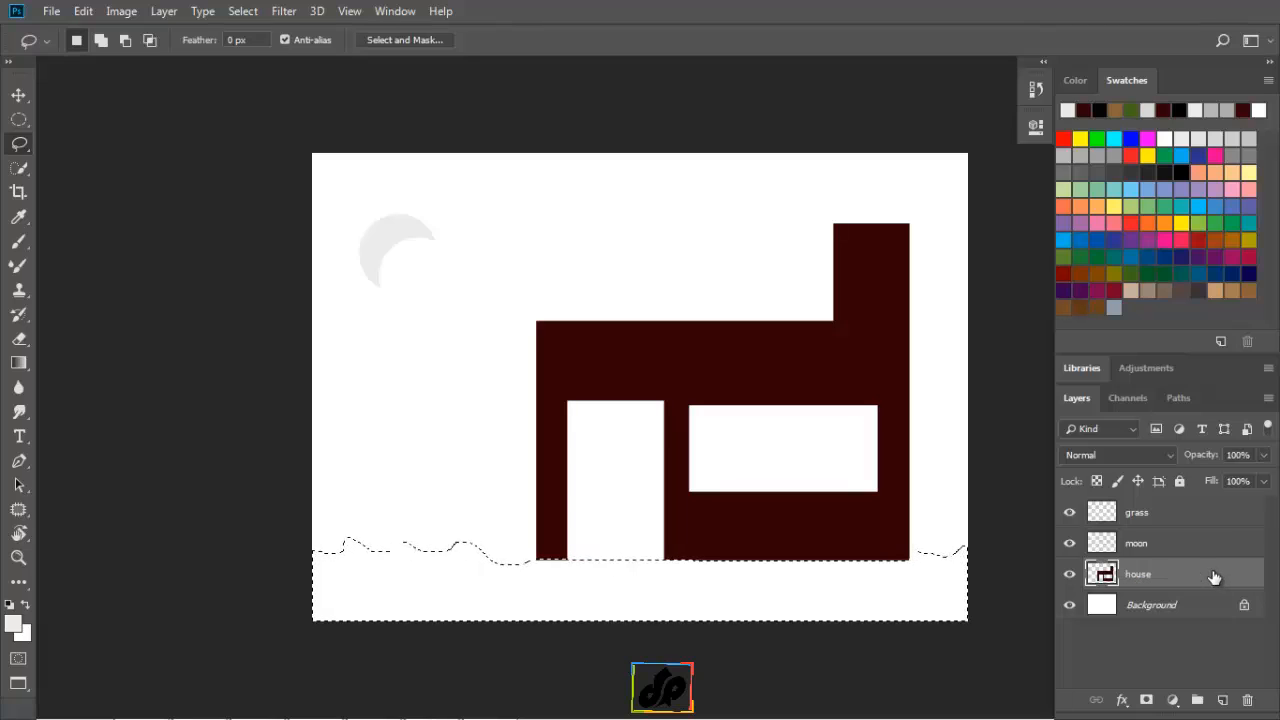
Fill the ground selection on the grass layer with a dark green swatch color and deselect it.
left_click(1172, 514)
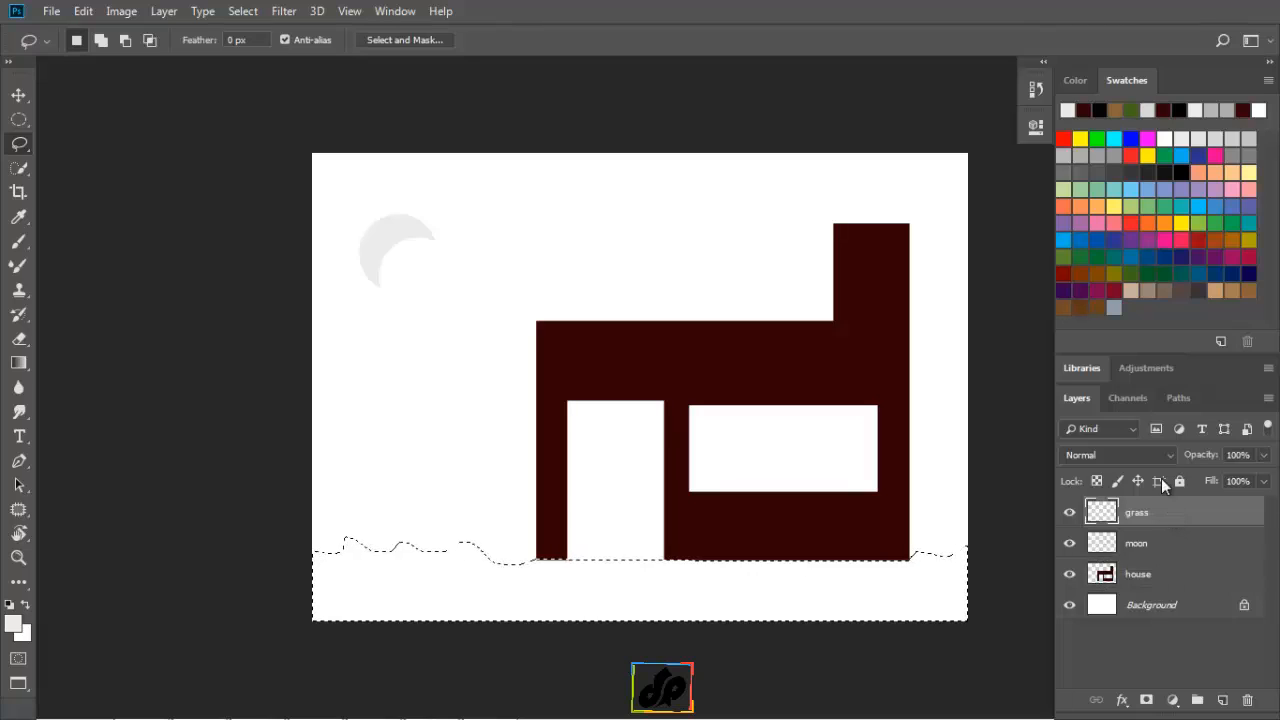
left_click(1131, 274)
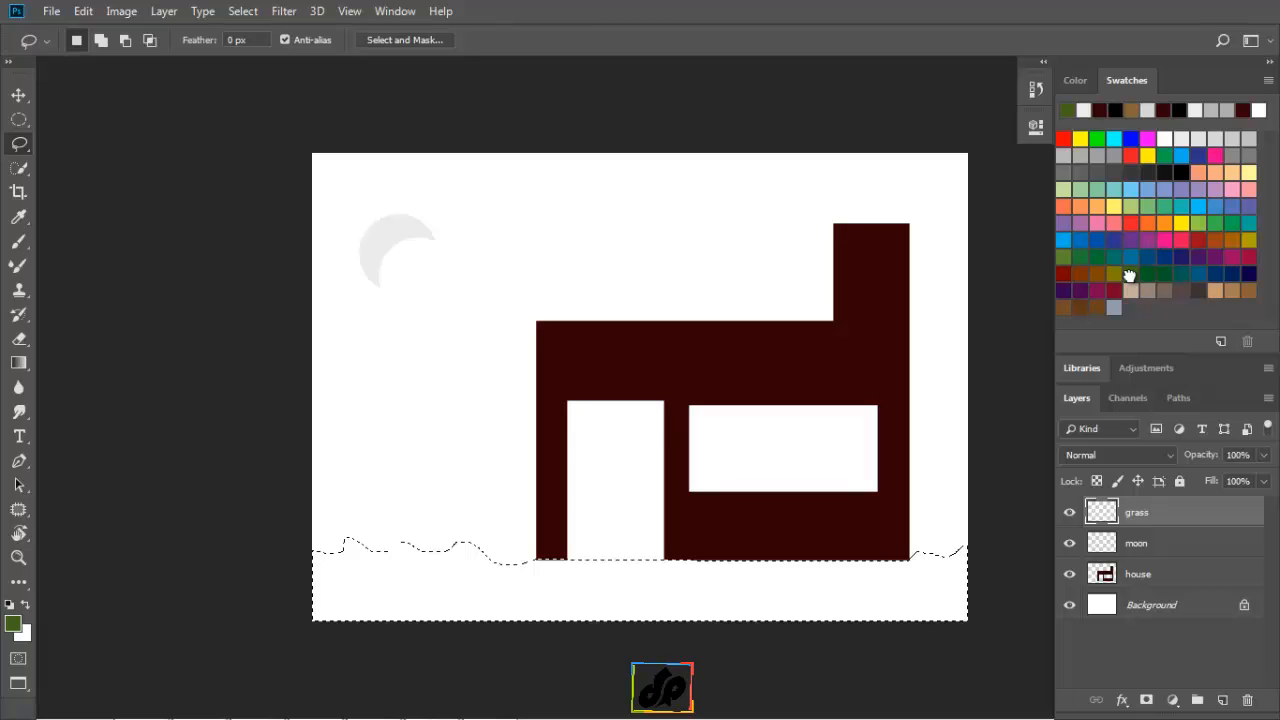
key("alt+BackSpace")
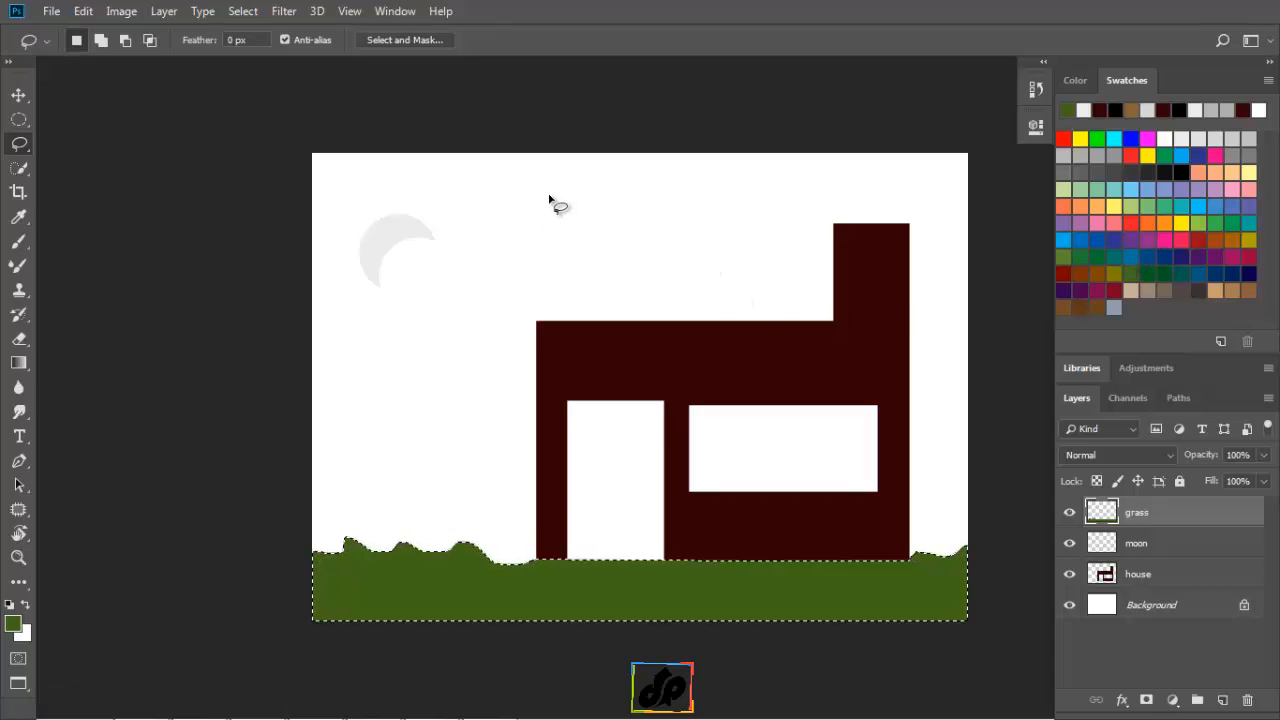
left_click(243, 11)
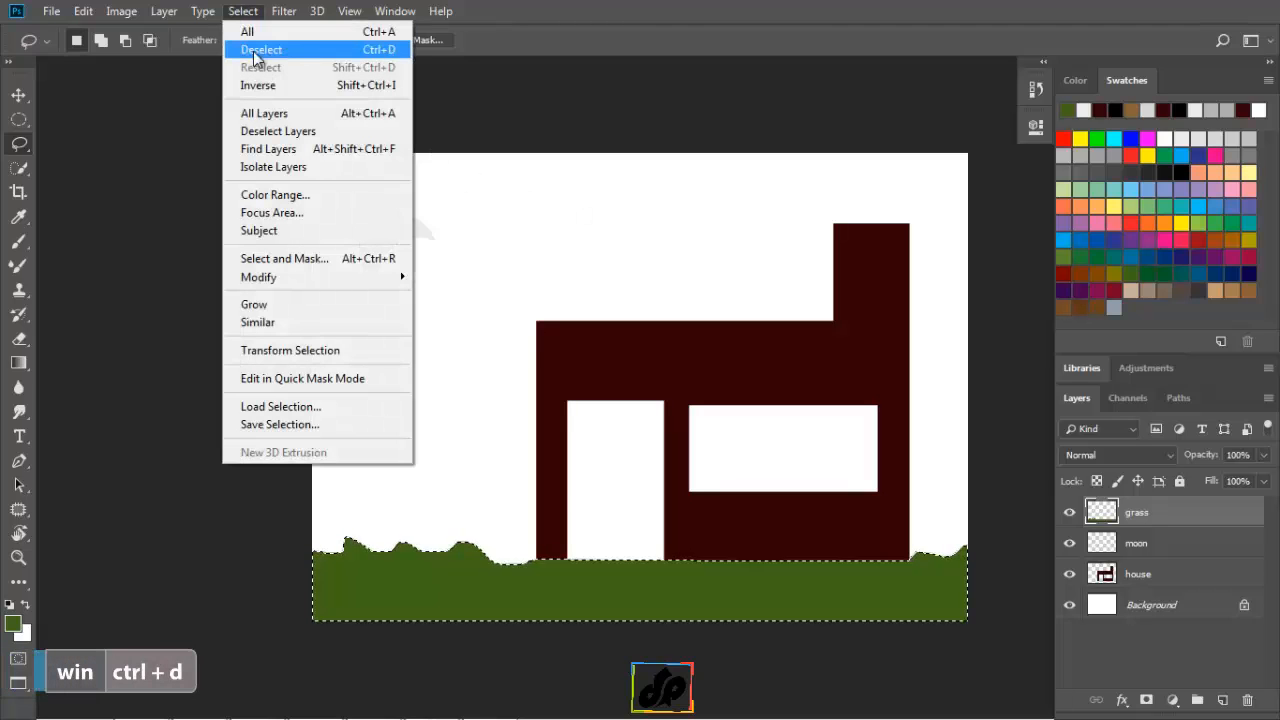
left_click(253, 52)
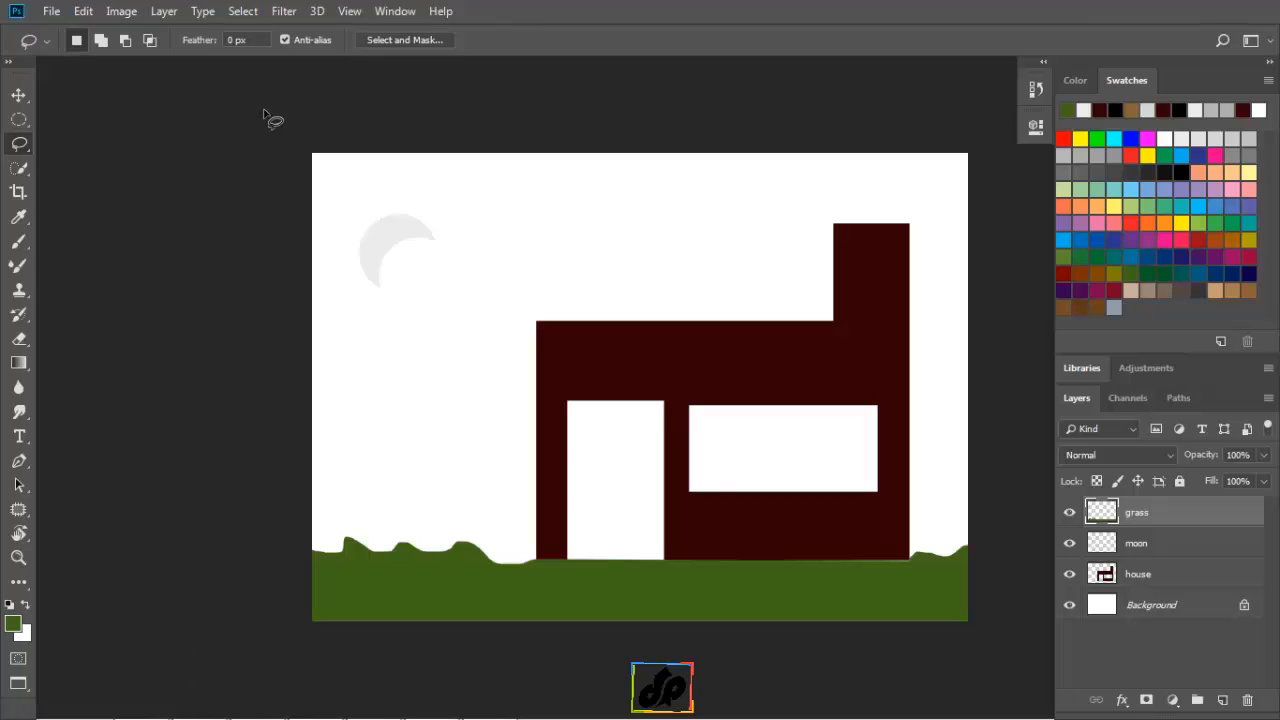
Outline a triangular roof overhanging the house with the Polygonal Lasso Tool, and add a new layer named roof.
right_click(28, 148)
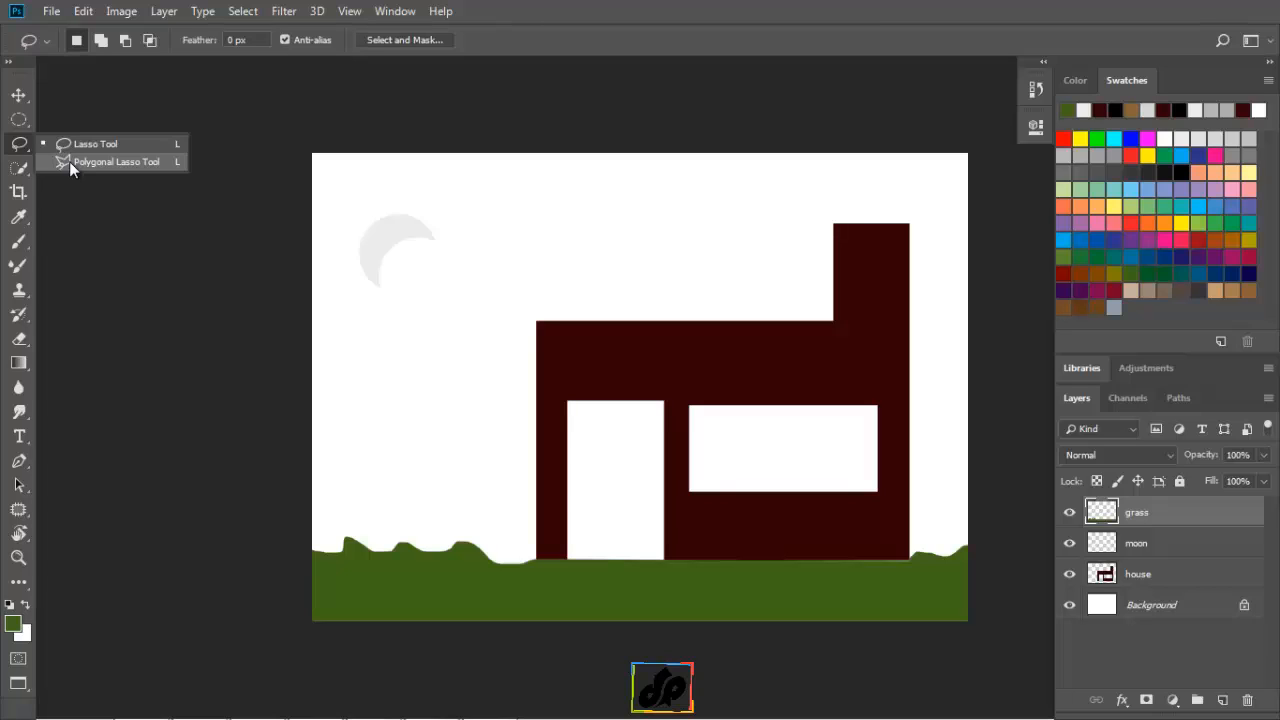
left_click(110, 161)
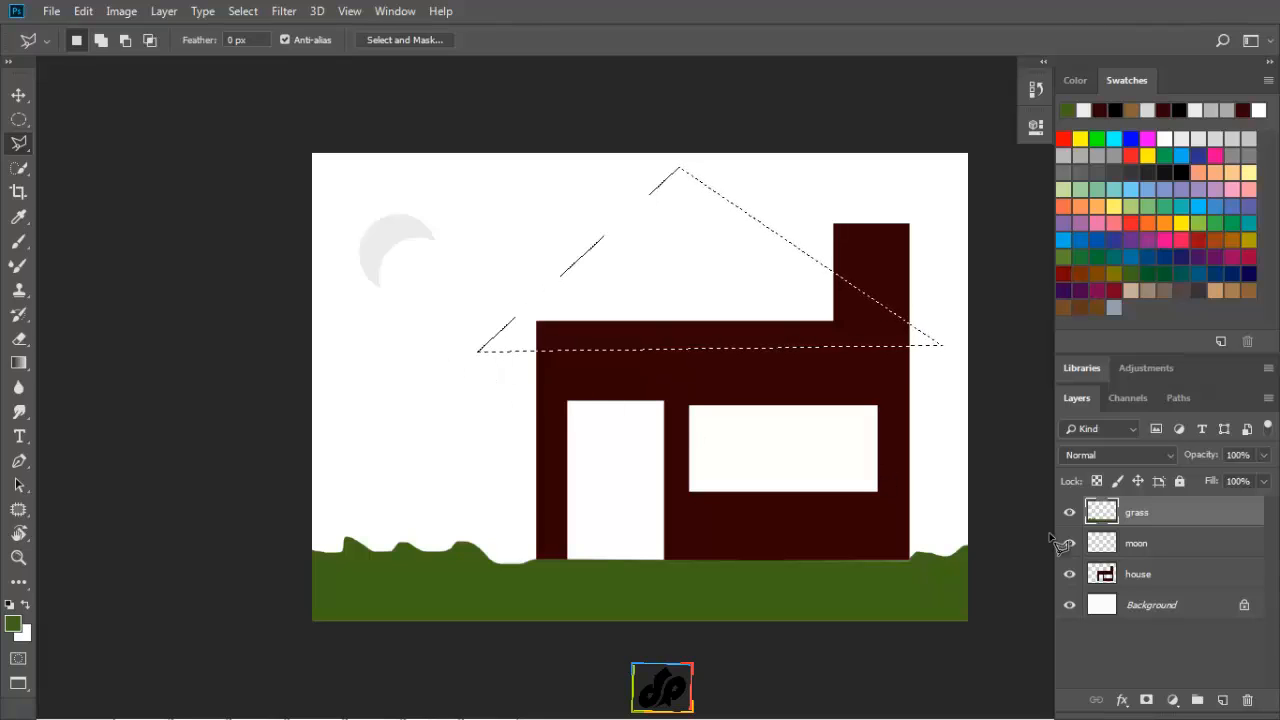
left_click(1224, 700)
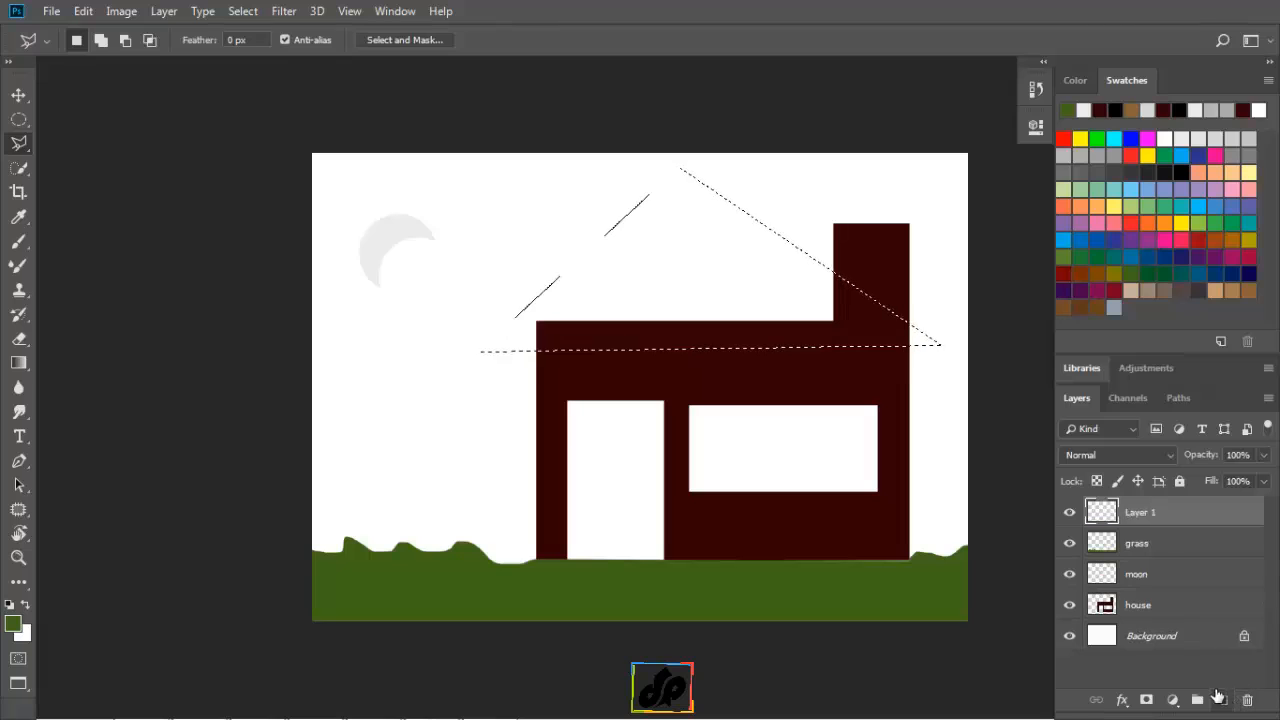
double_click(1132, 511)
type("roo")
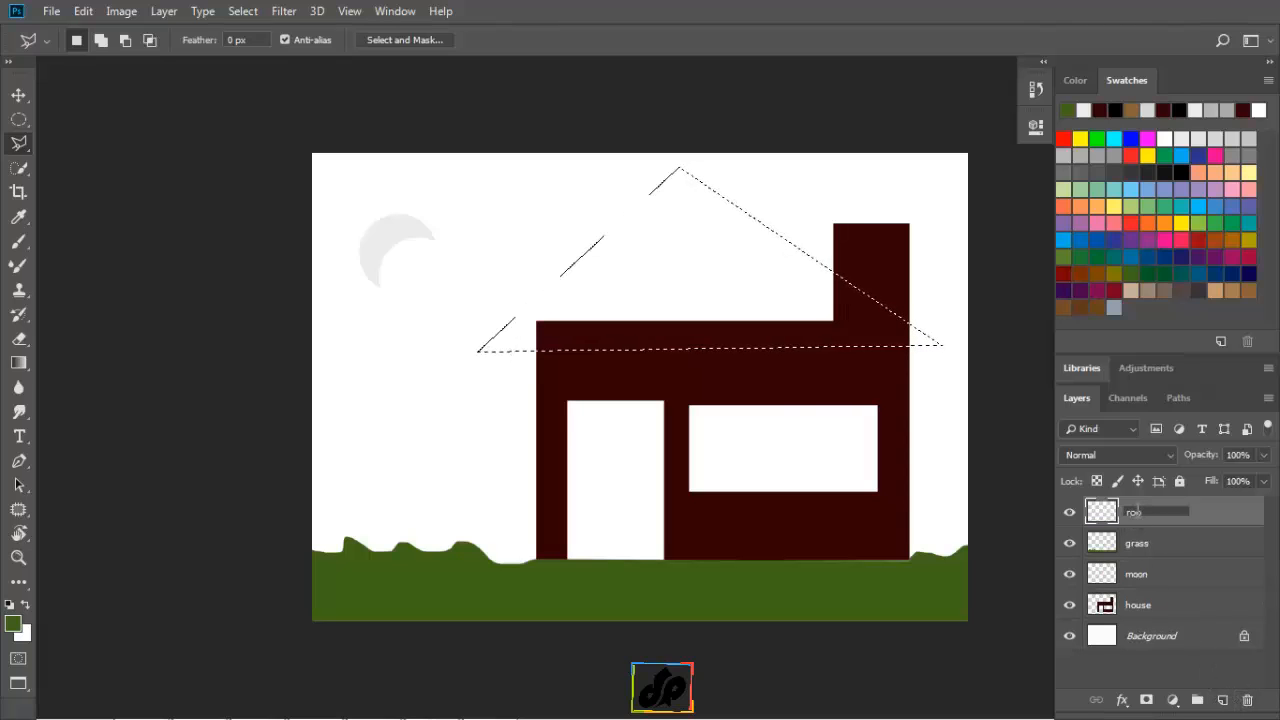
type("f")
key("Return")
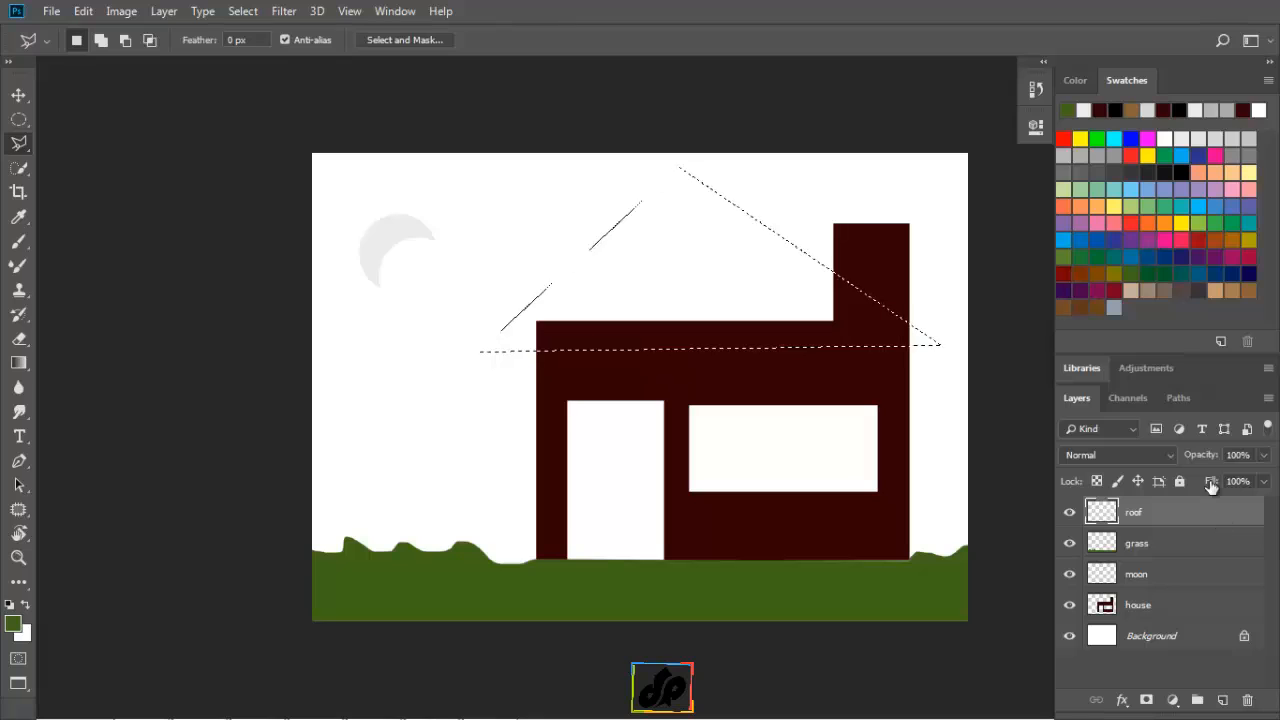
Fill the triangular selection on the roof layer with a brown swatch color and deselect it.
left_click(1248, 289)
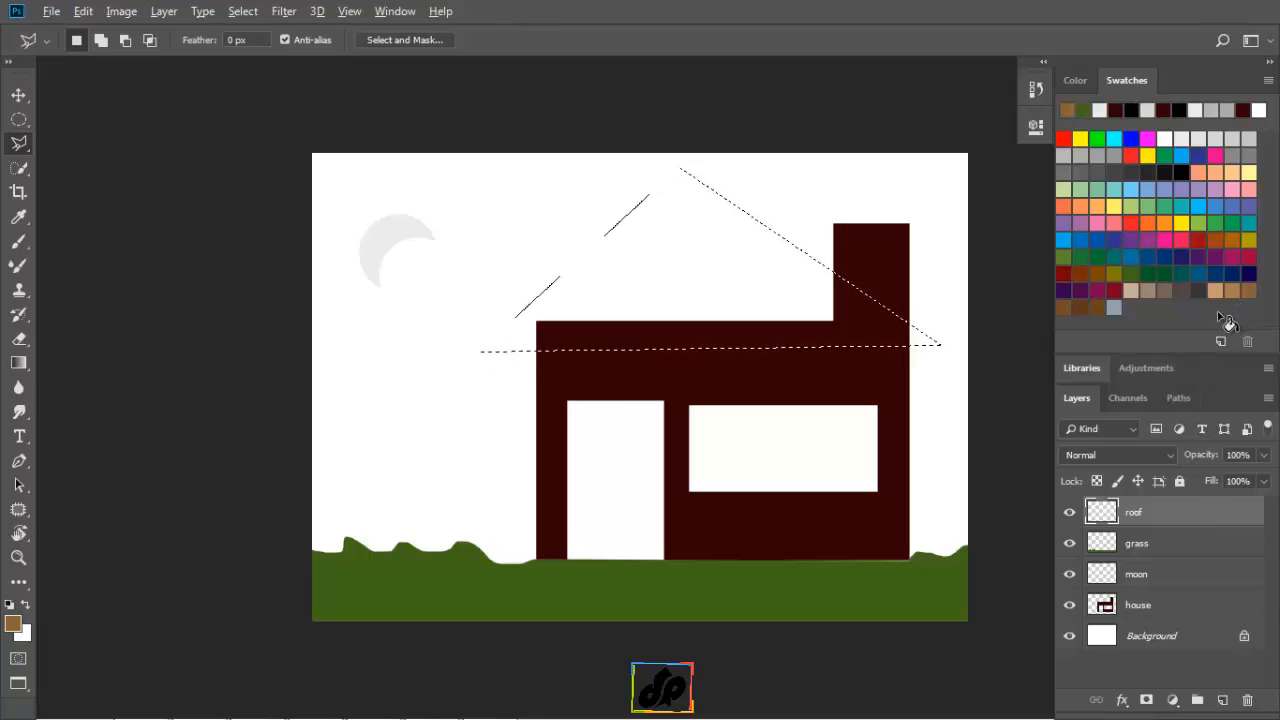
key("alt+BackSpace")
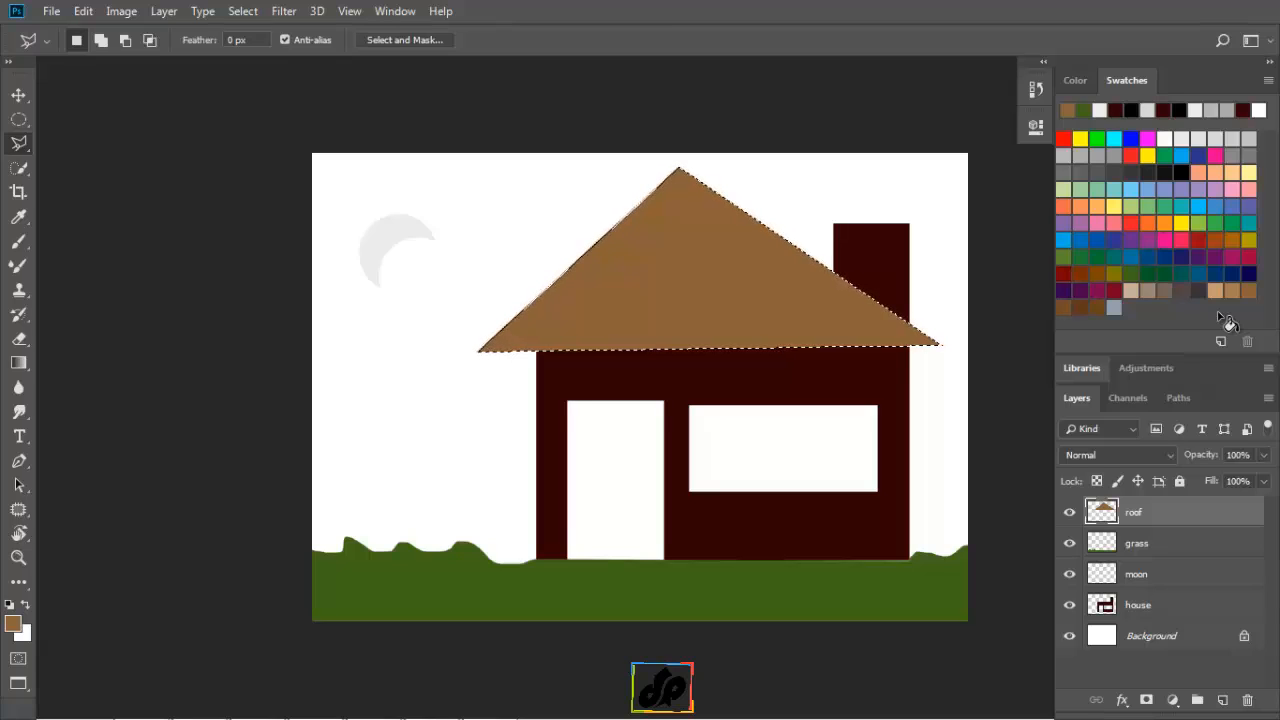
key("ctrl+d")
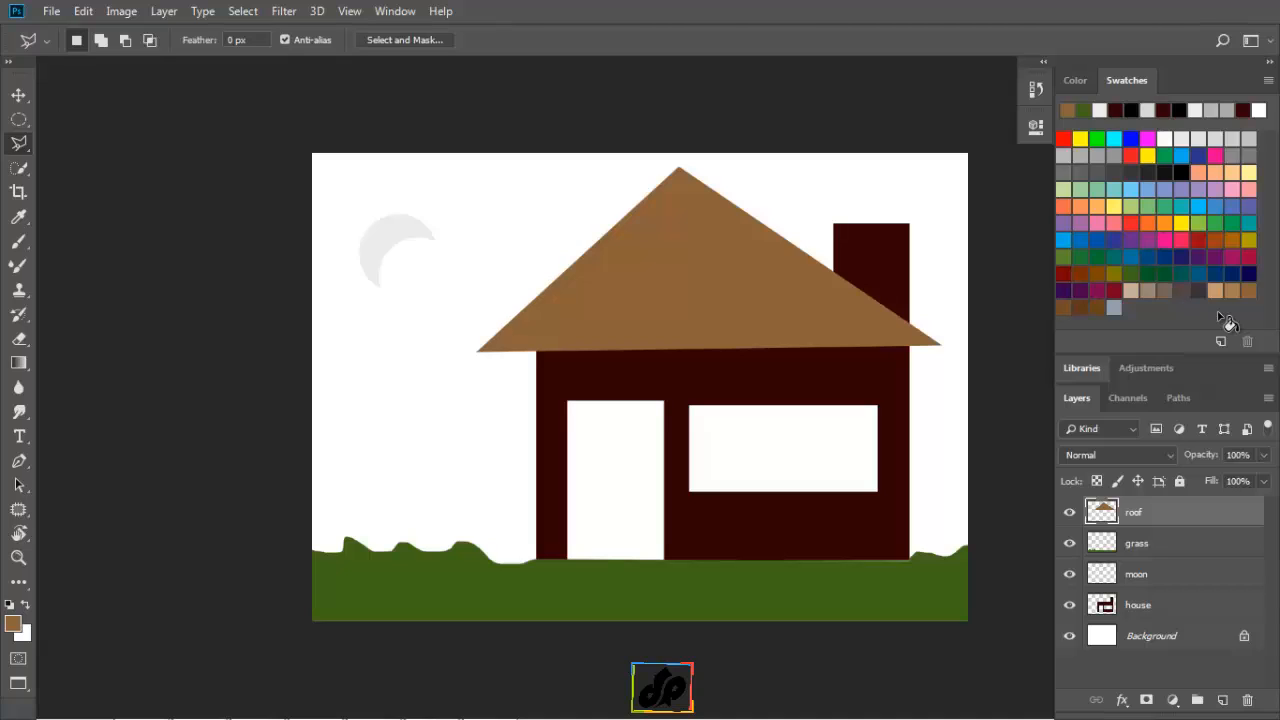
Shift the house layer slightly downward behind the grass with the Move Tool, and select the roof layer.
left_click(20, 95)
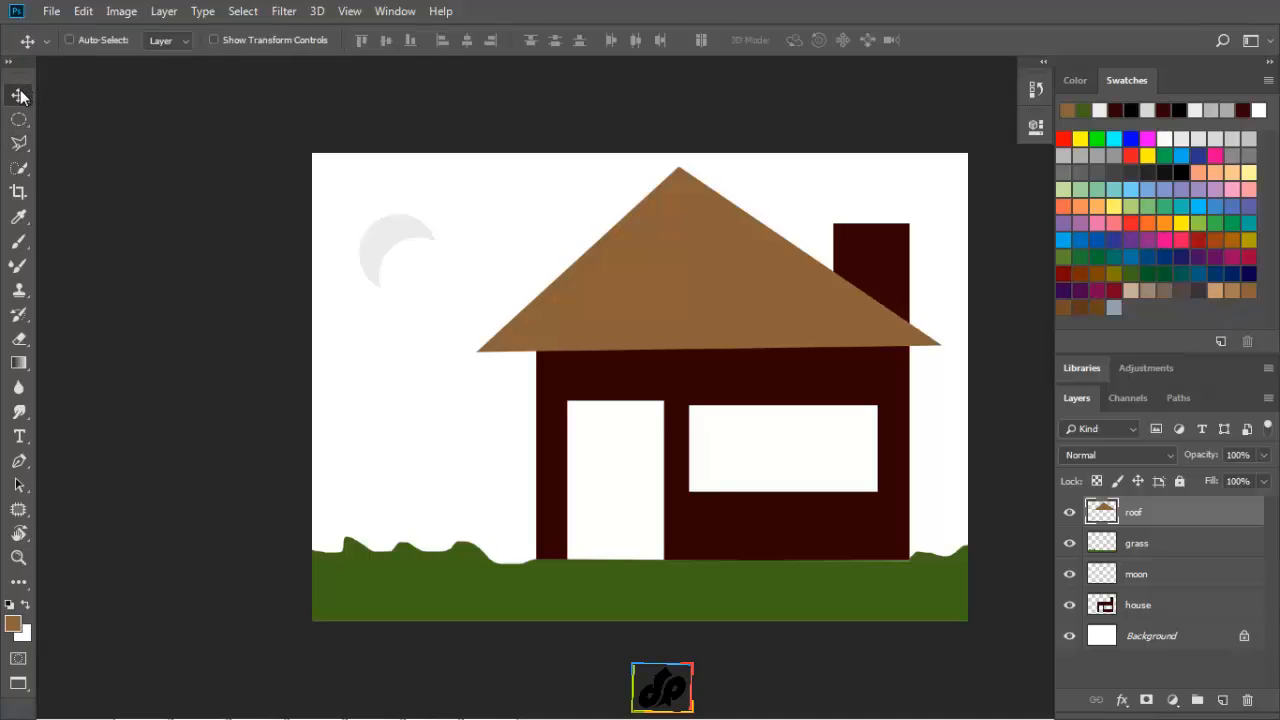
left_click(1108, 600)
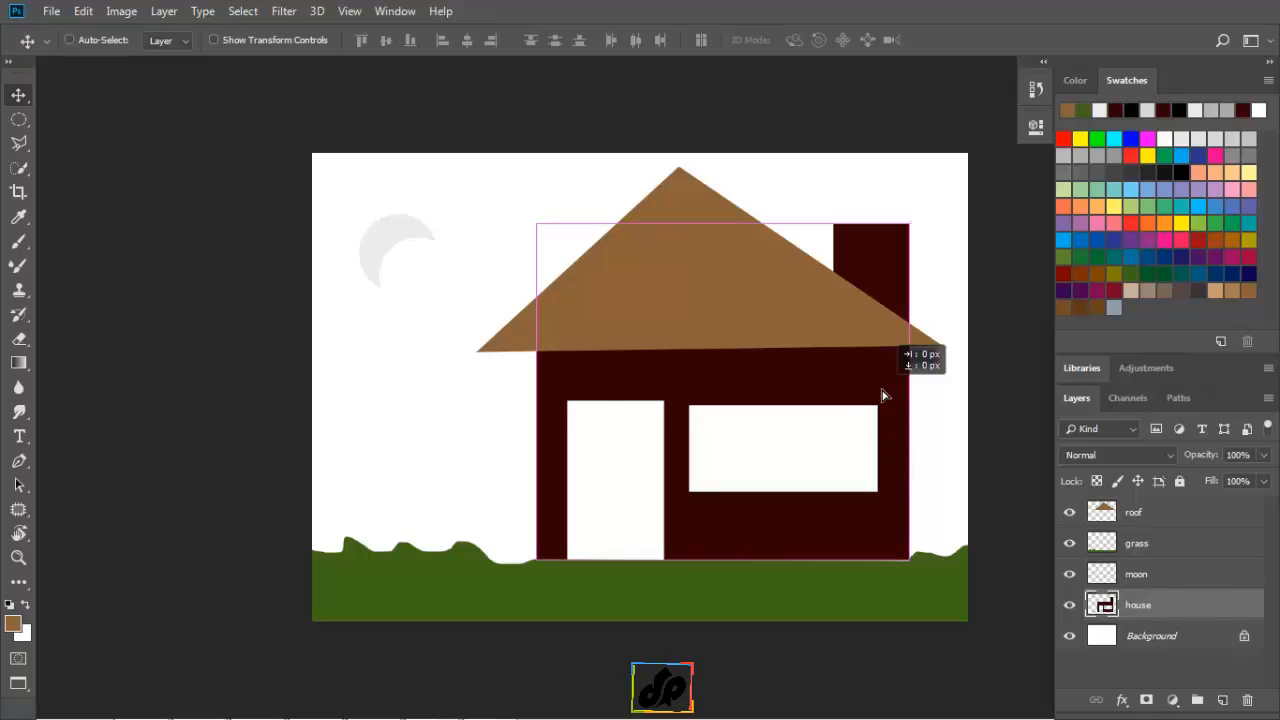
left_click_drag(882, 395, 882, 405)
left_click(703, 330, "ctrl")
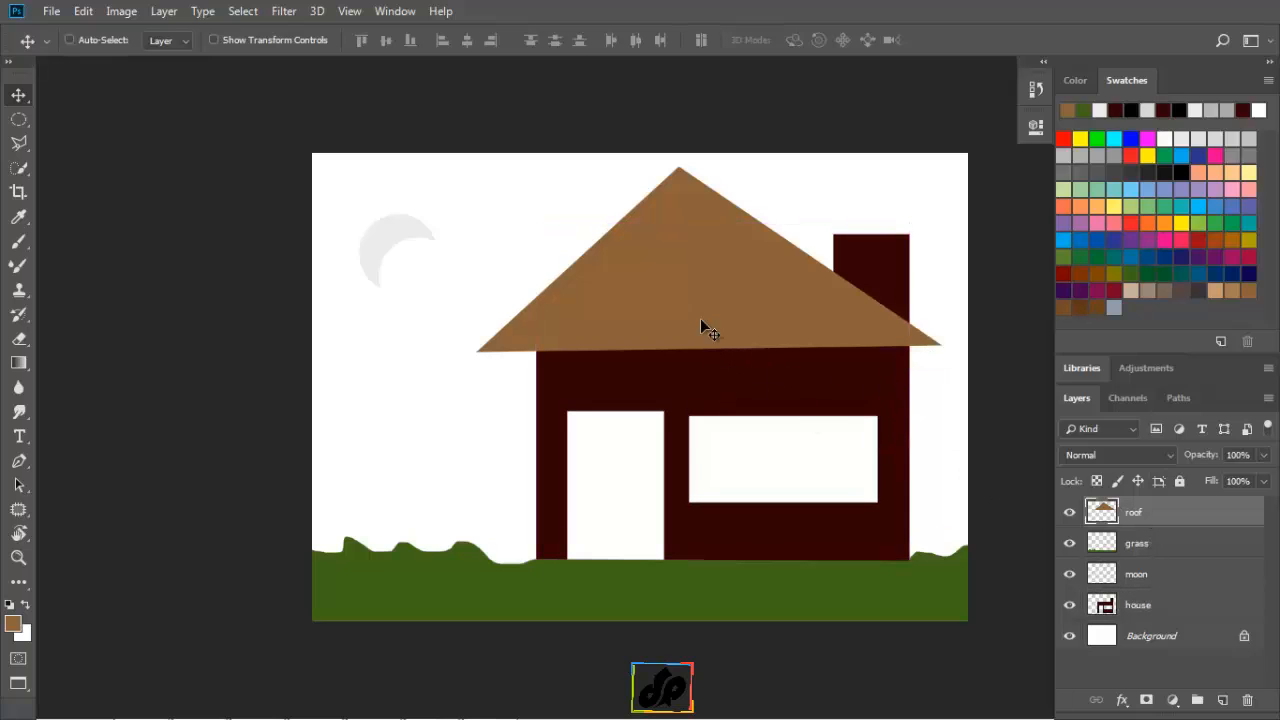
left_click_drag(701, 283, 700, 289)
Delete a thin strip from the chimney's top on the house layer using a rectangular marquee selection, and deselect it.
left_click(1155, 607)
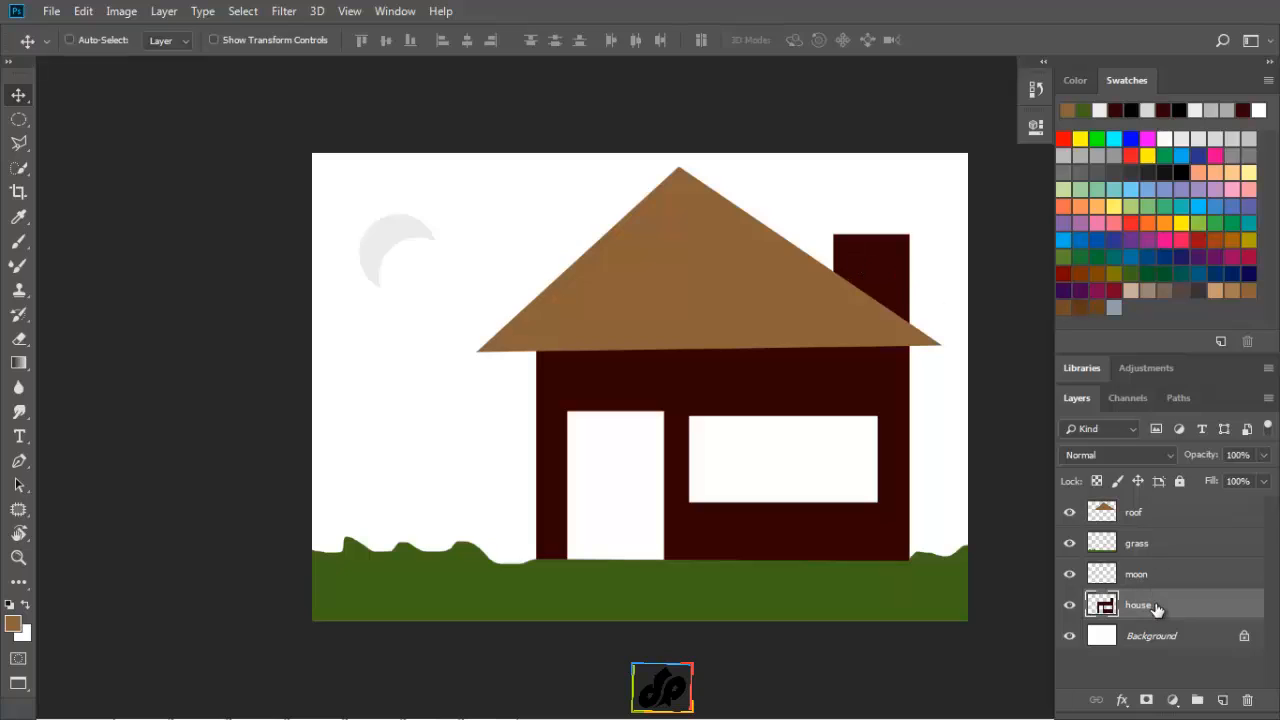
key("m")
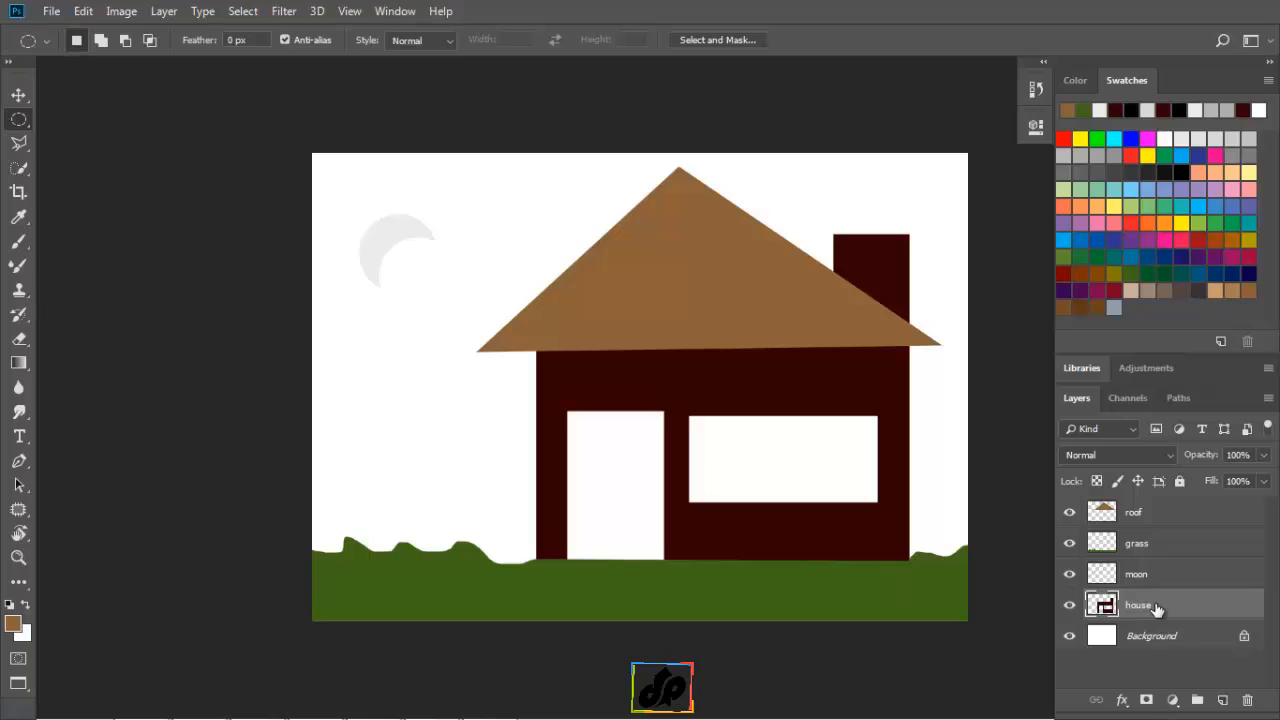
right_click(26, 133)
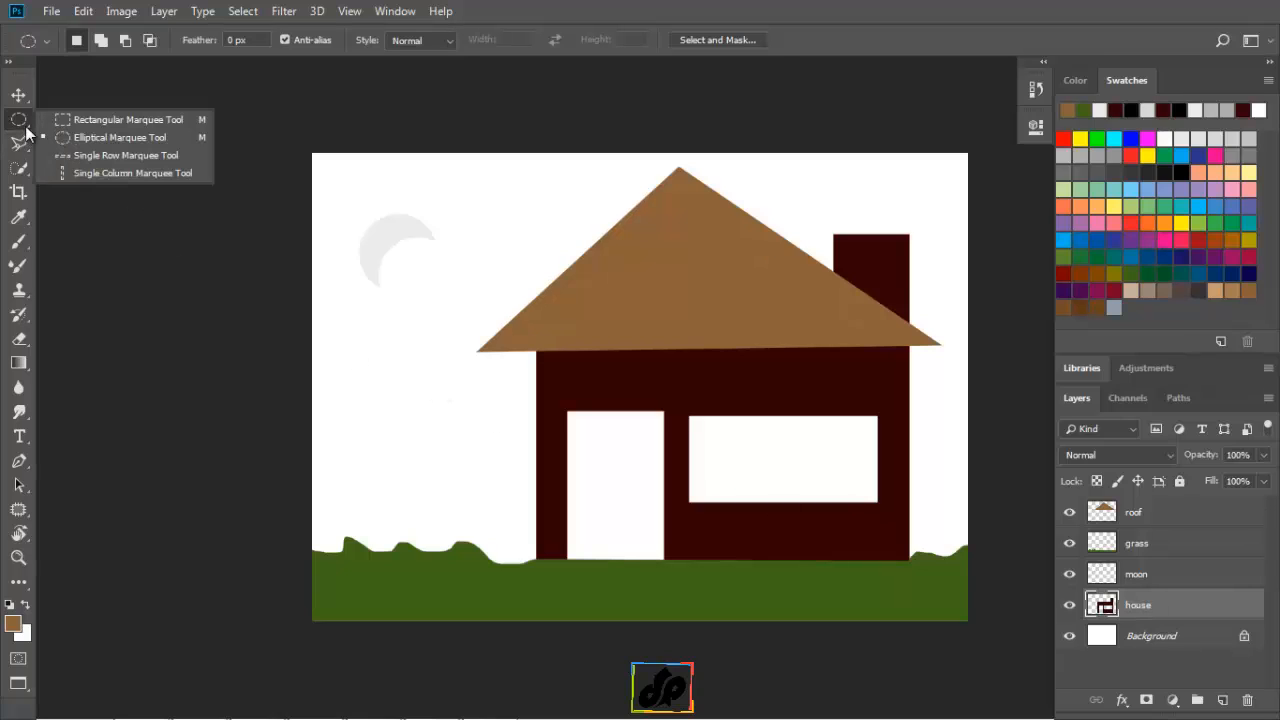
left_click(96, 120)
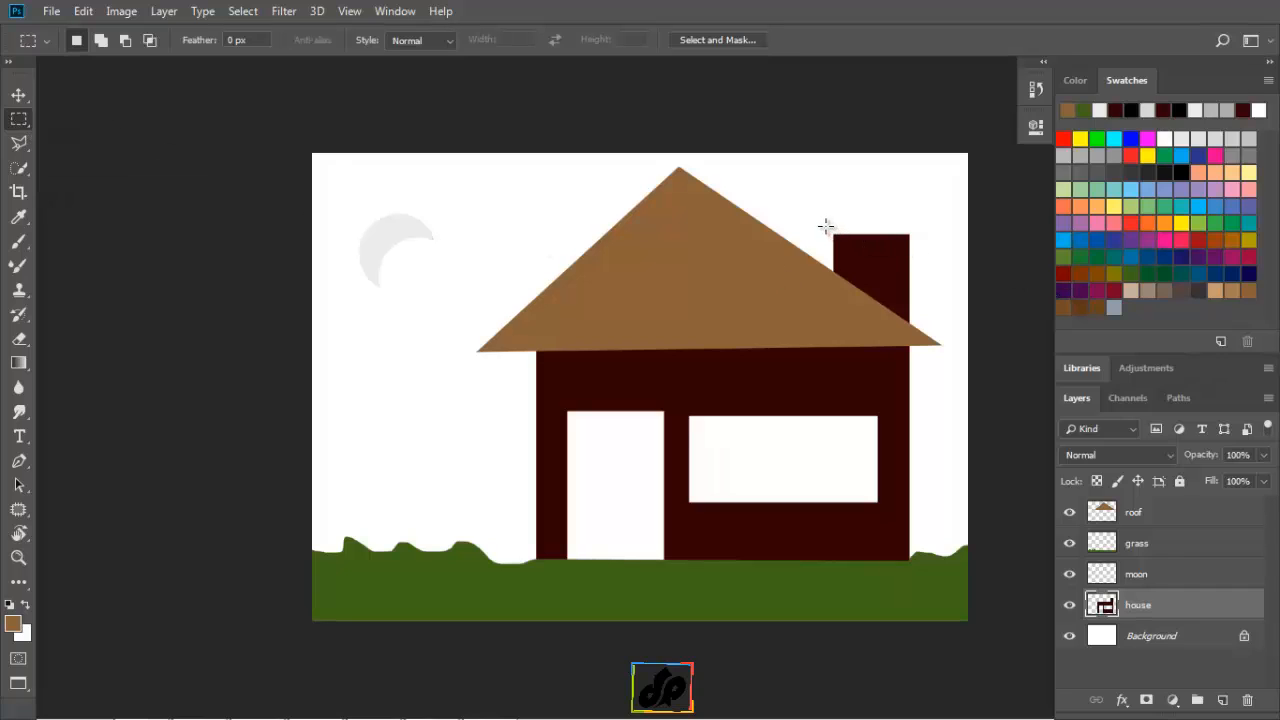
left_click_drag(821, 223, 918, 246)
key("Delete")
left_click(869, 208)
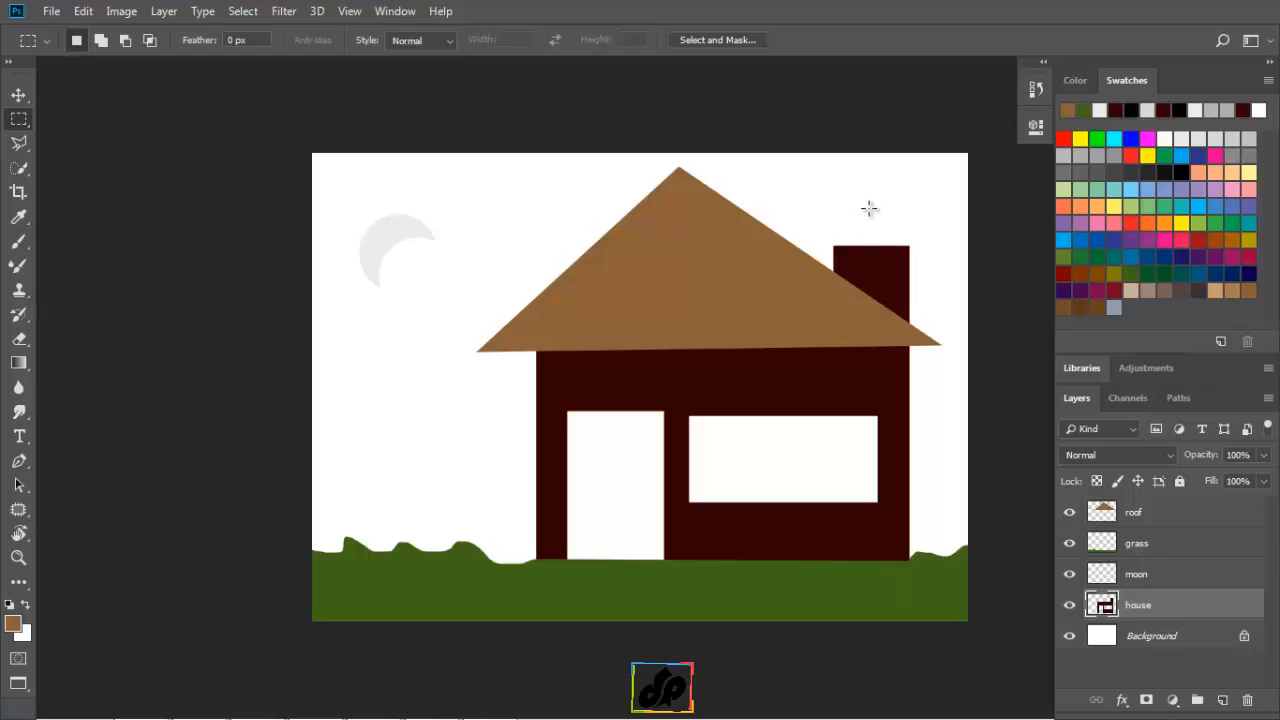